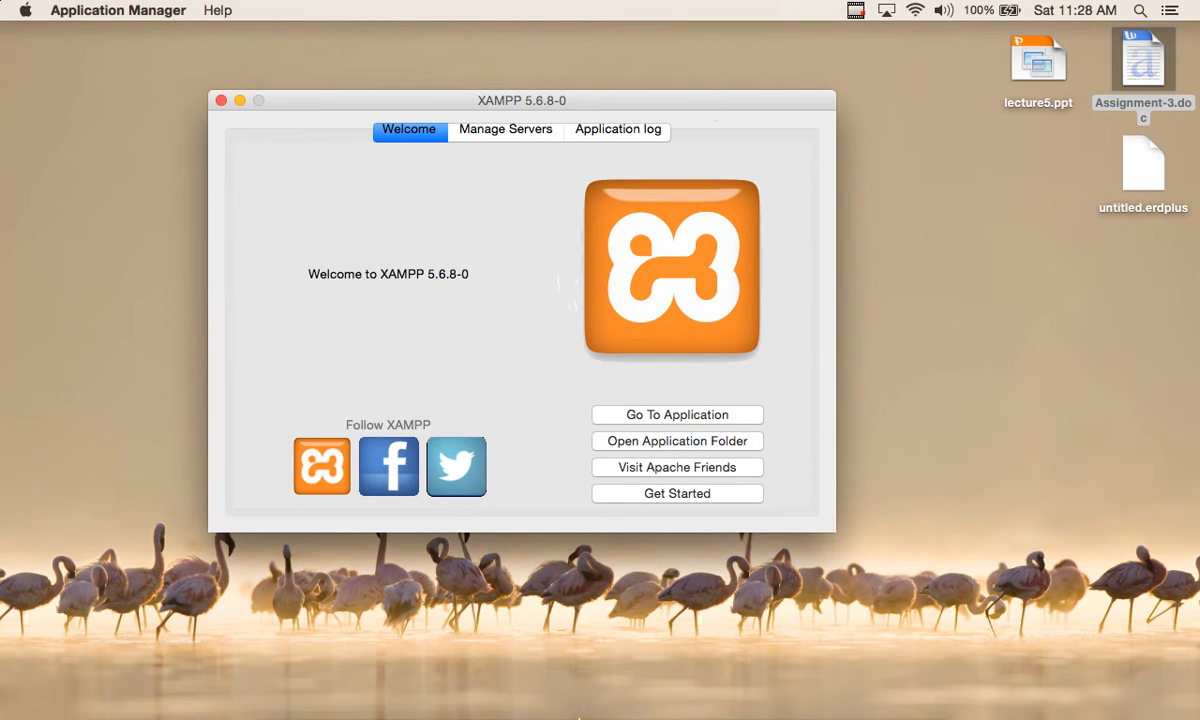
# Switch to Safari, search Google for "download xampp", and open the apachefriends.org Download page in full screen.
pyautogui.moveTo(590, 712)
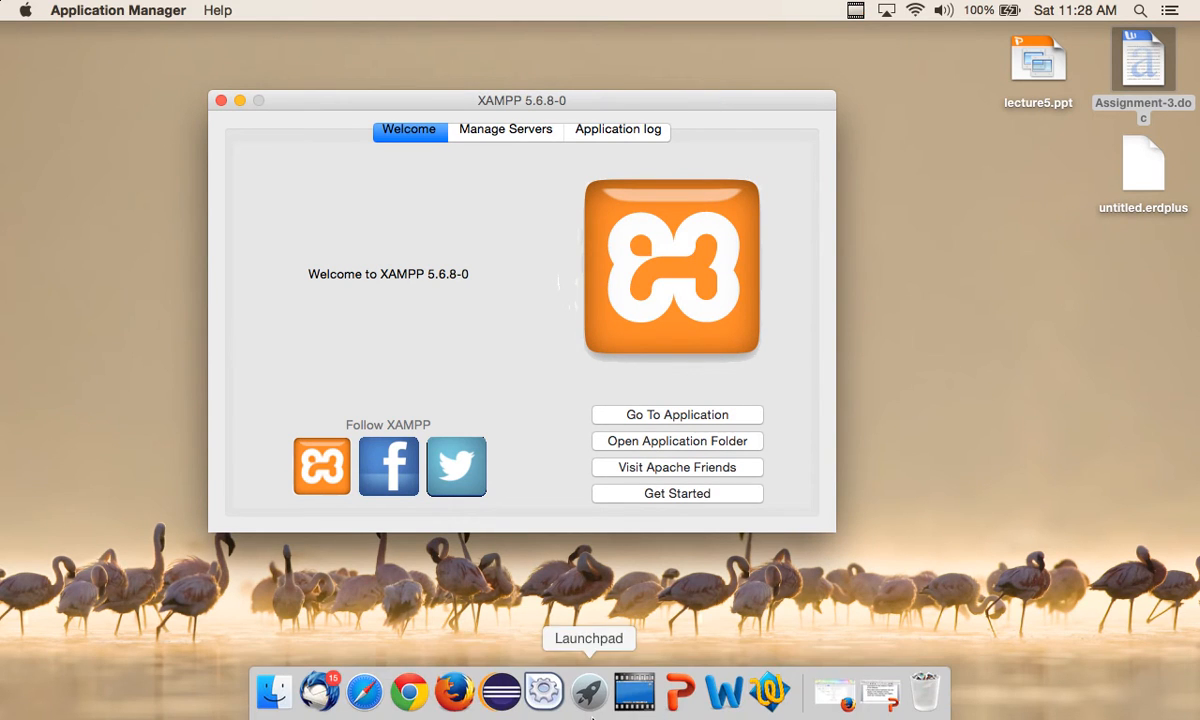
pyautogui.click(365, 691)
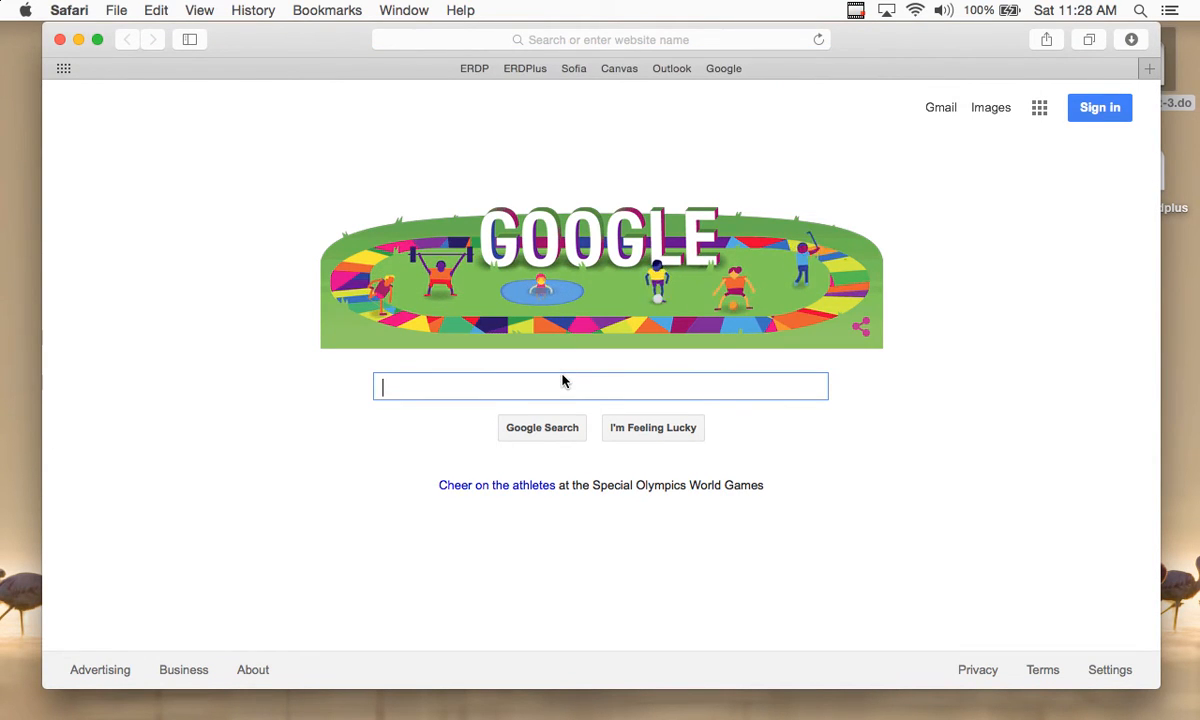
pyautogui.write('download xampp')
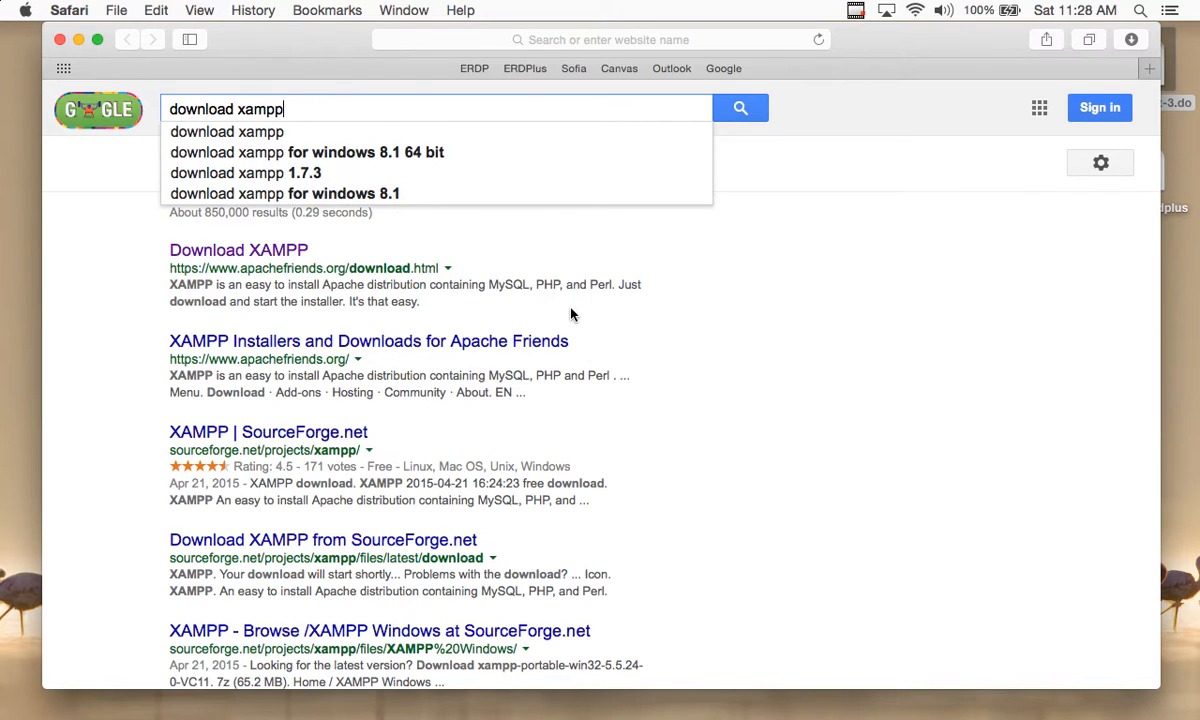
pyautogui.click(297, 254)
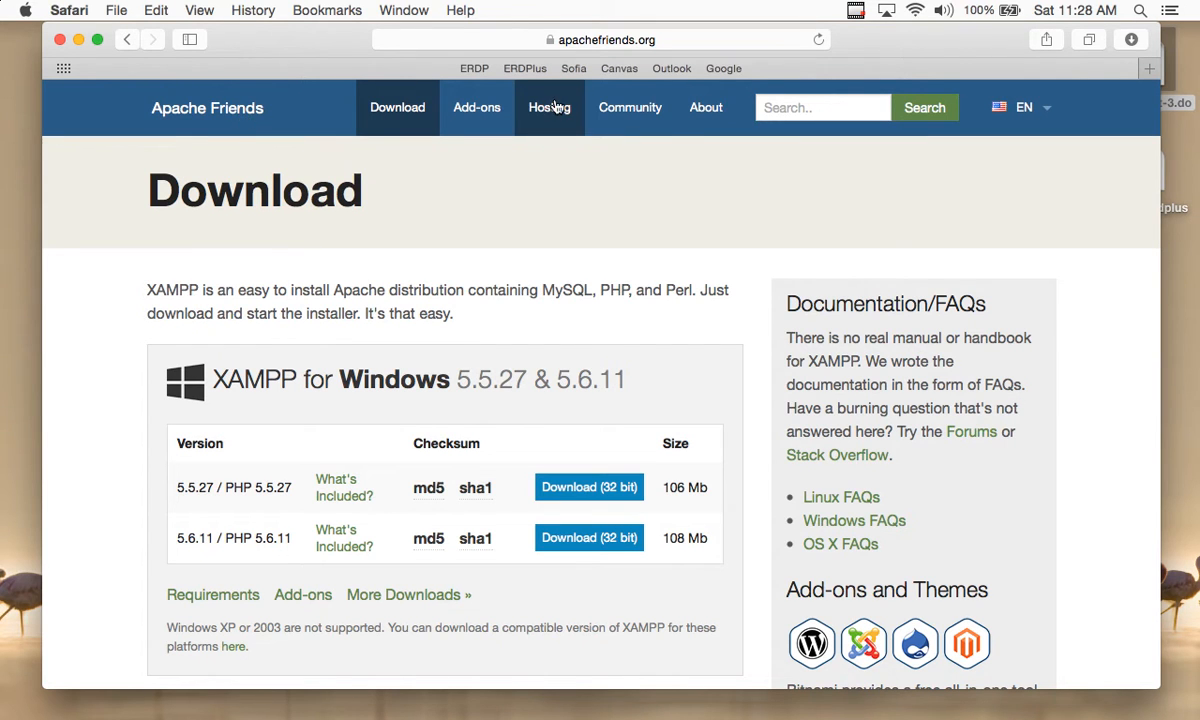
pyautogui.click(97, 39)
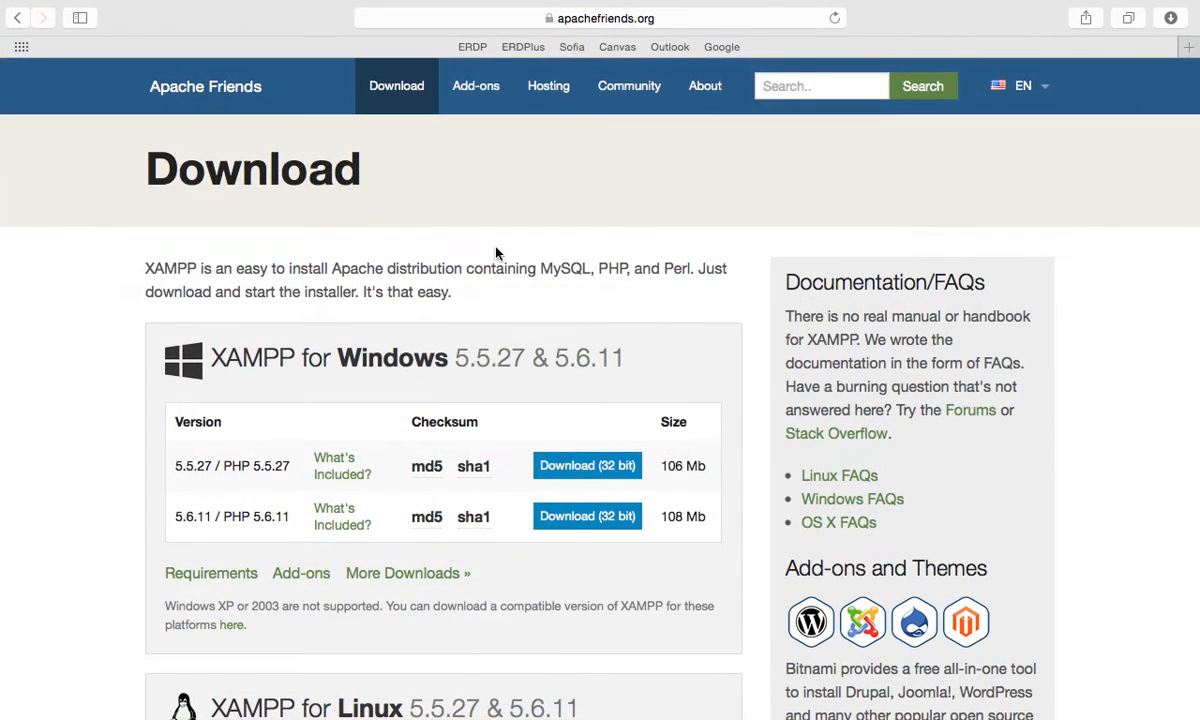
# Look through the XAMPP Download page, examining the packages offered for each operating system.
pyautogui.scroll(-3, 493, 252)
pyautogui.scroll(3, 495, 253)
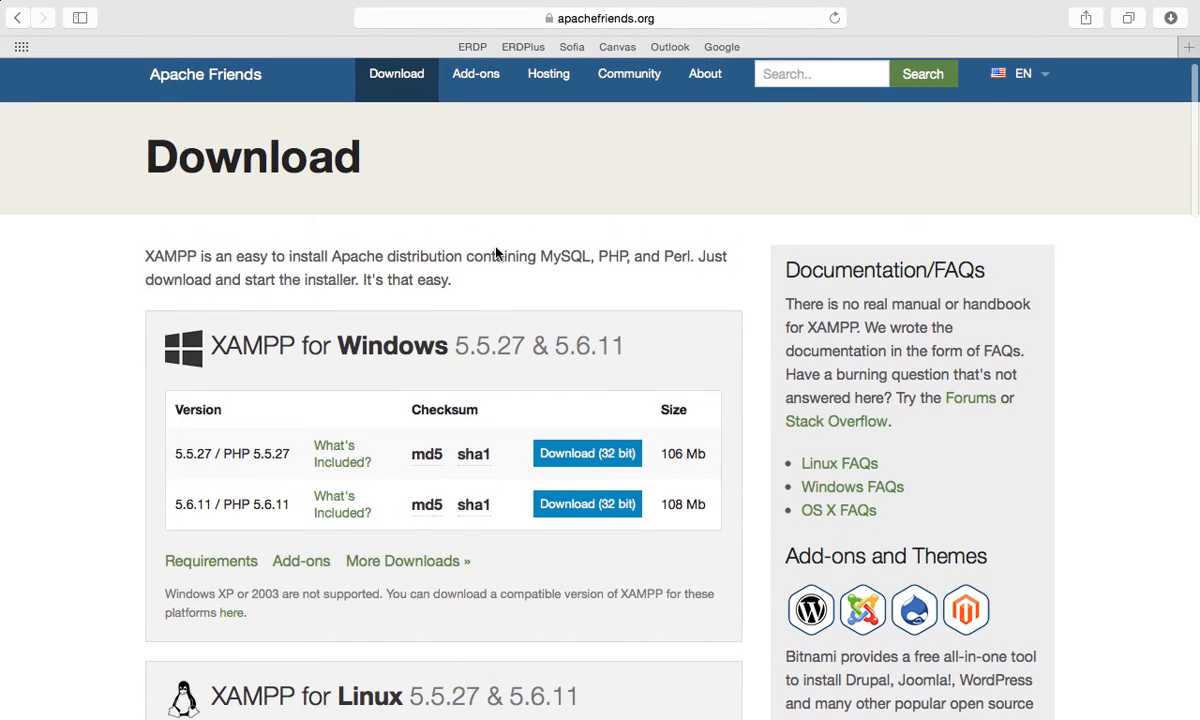
pyautogui.scroll(-10, 424, 358)
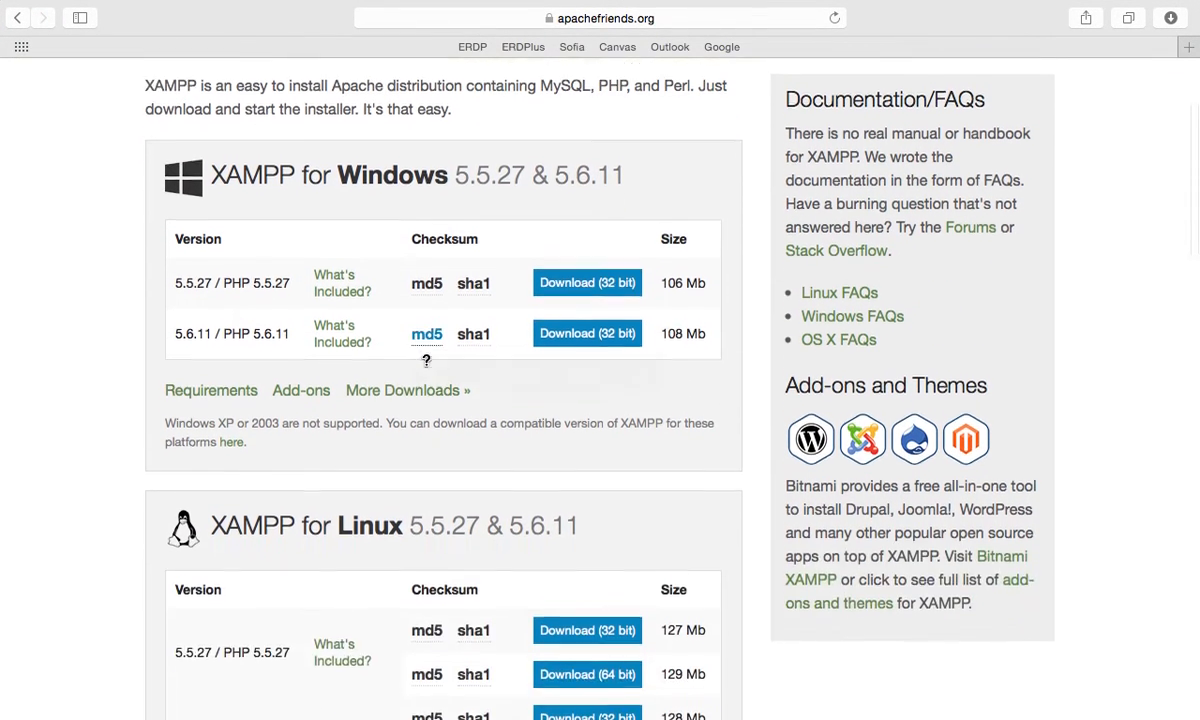
pyautogui.scroll(-2, 426, 360)
pyautogui.scroll(-10, 429, 367)
pyautogui.scroll(15, 428, 369)
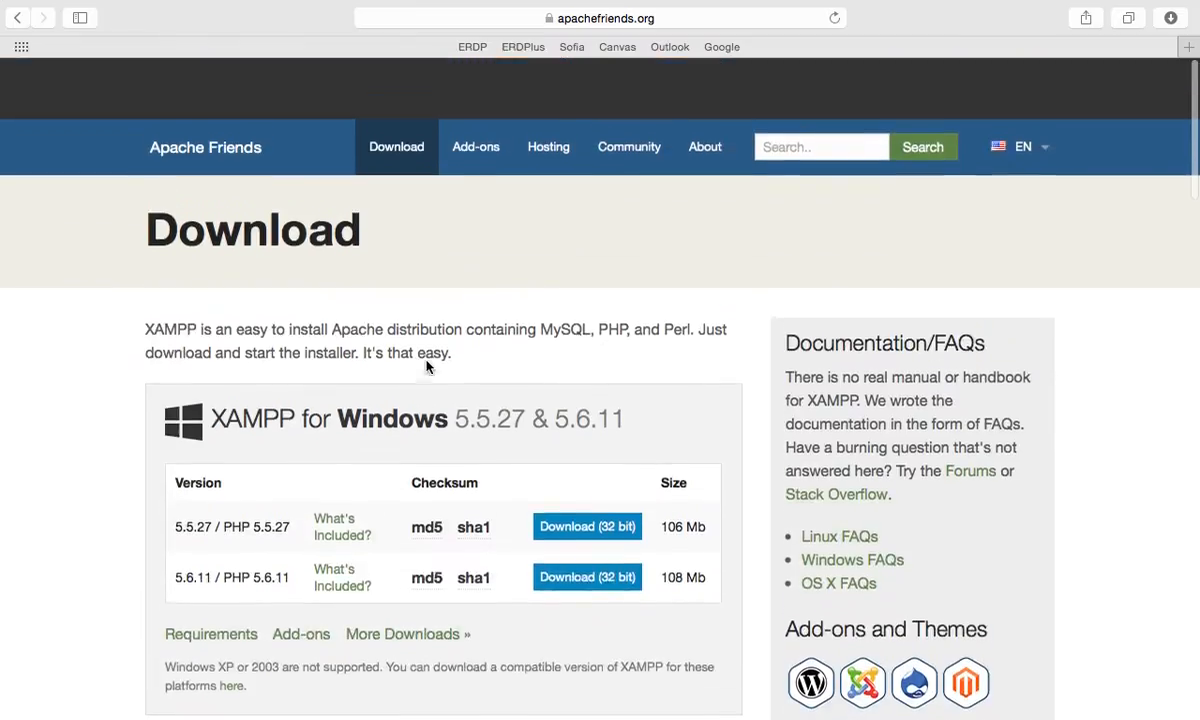
pyautogui.scroll(-2, 451, 441)
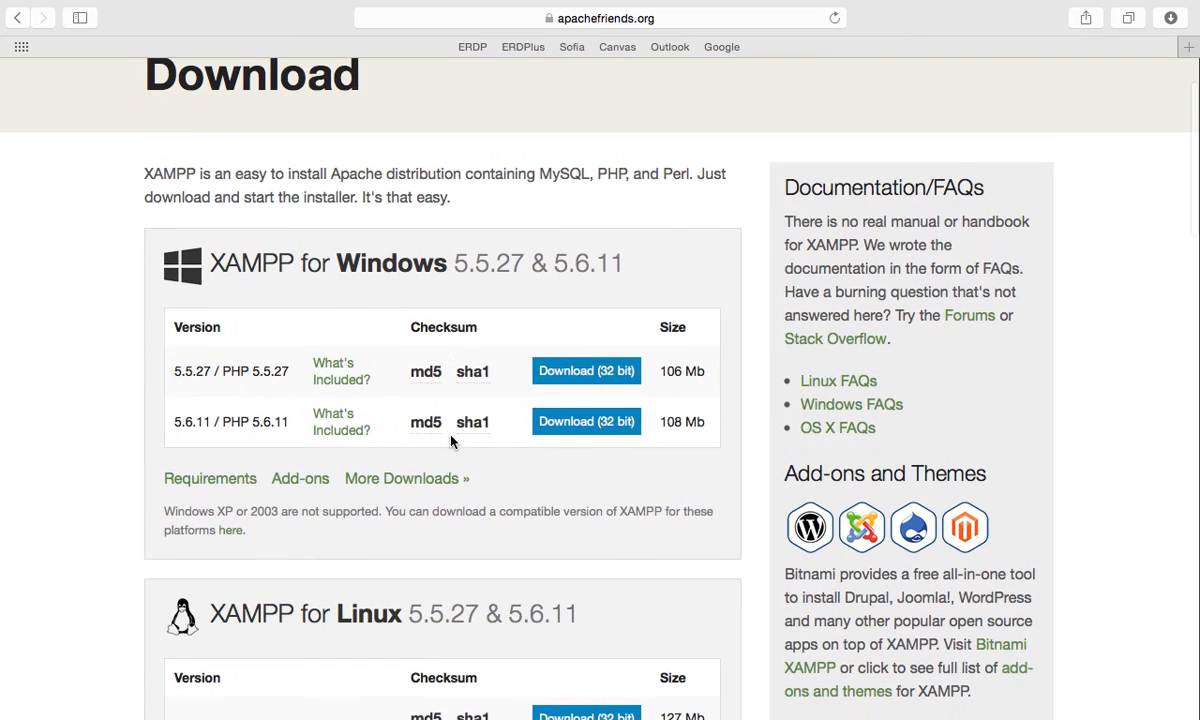
pyautogui.scroll(2, 537, 425)
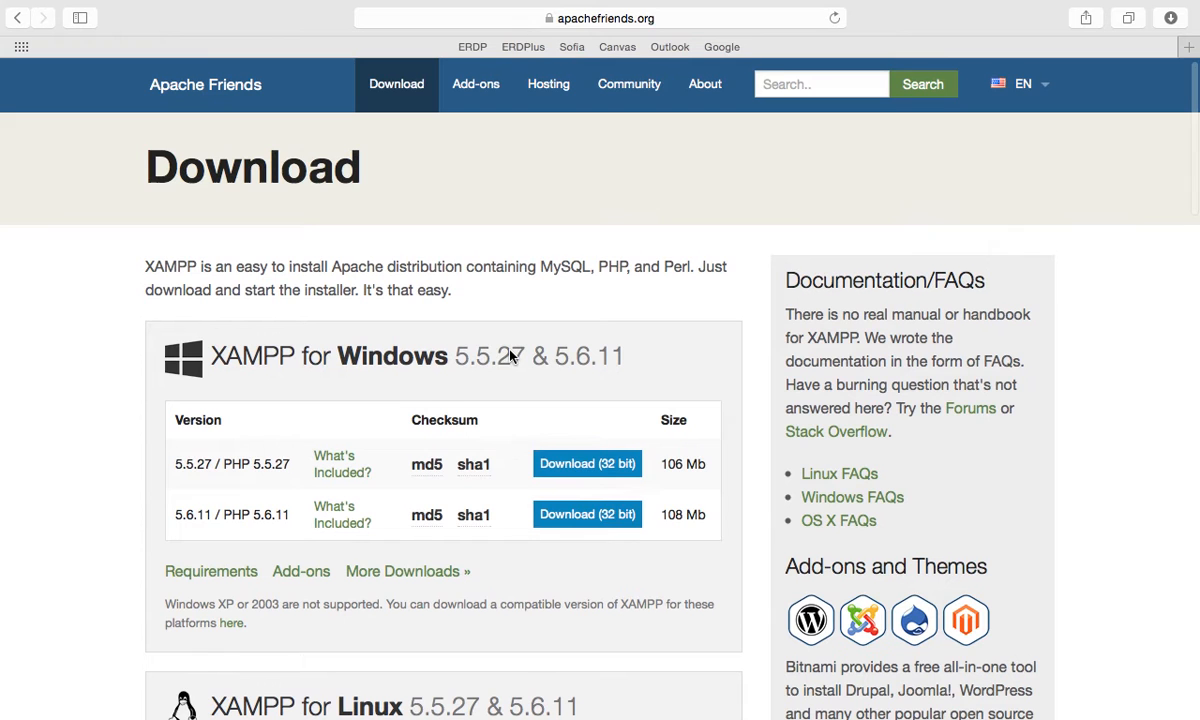
# Visit the Apache Friends home page, return to its Download page, and start downloading the 64-bit XAMPP 5.5.27 for OS X.
pyautogui.click(230, 92)
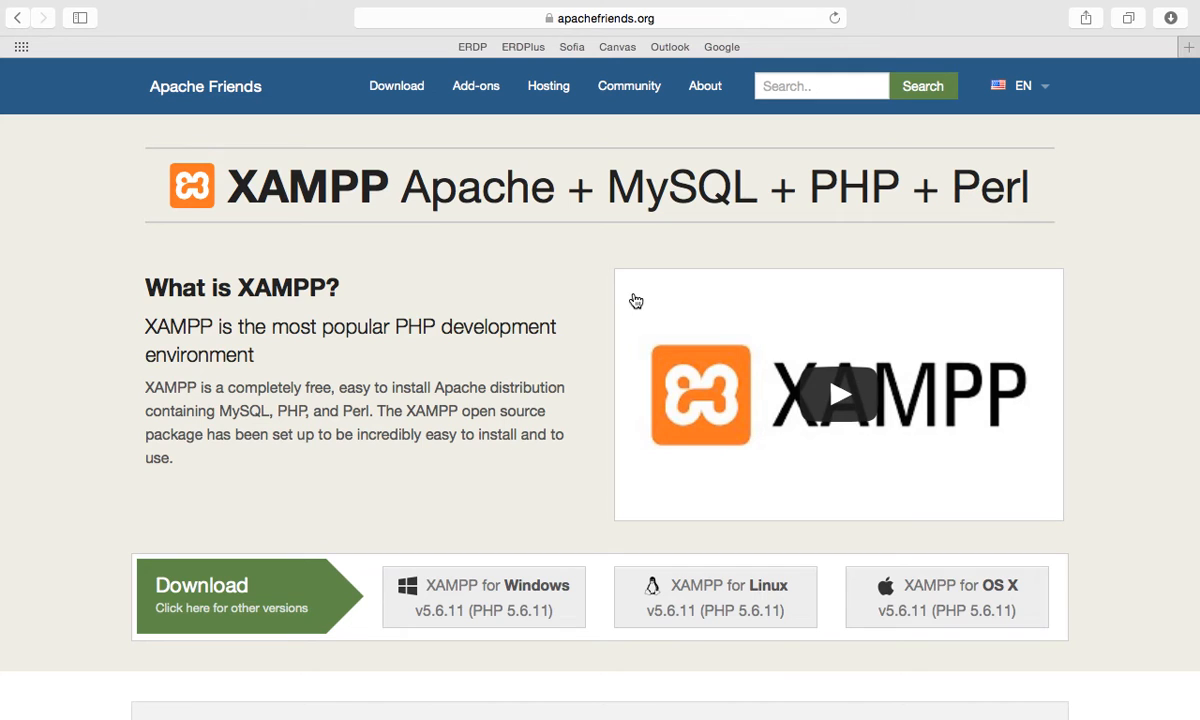
pyautogui.click(404, 92)
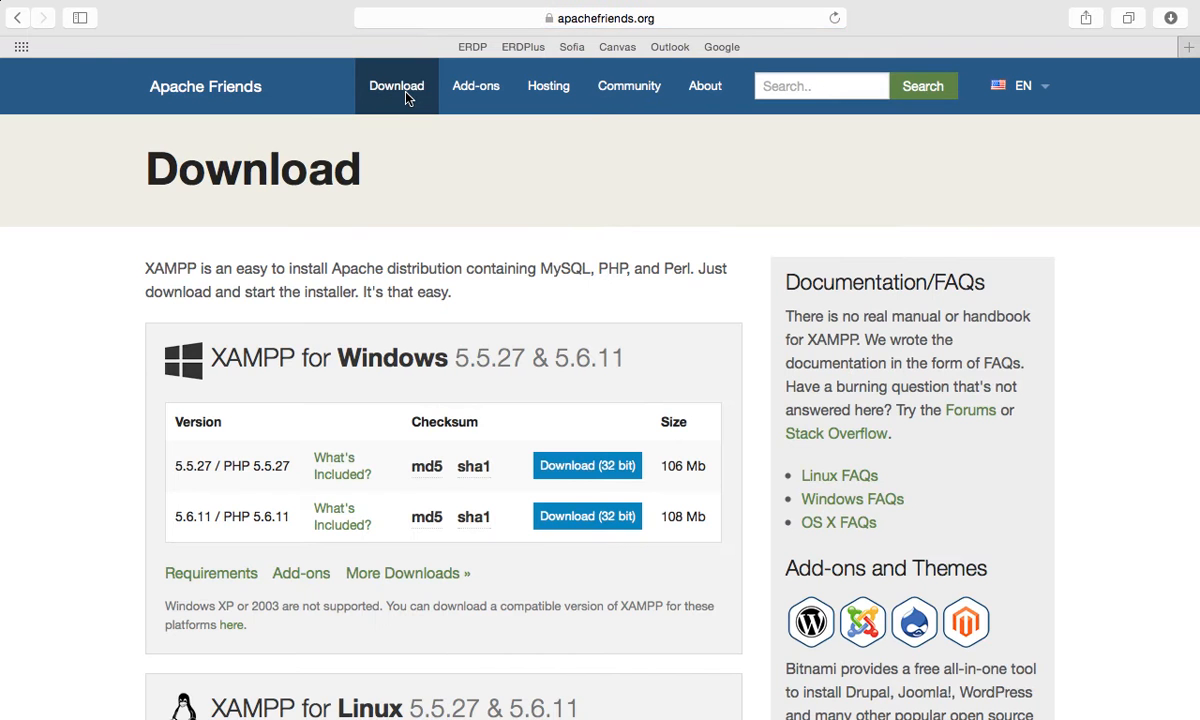
pyautogui.scroll(-2, 438, 313)
pyautogui.scroll(-3, 438, 313)
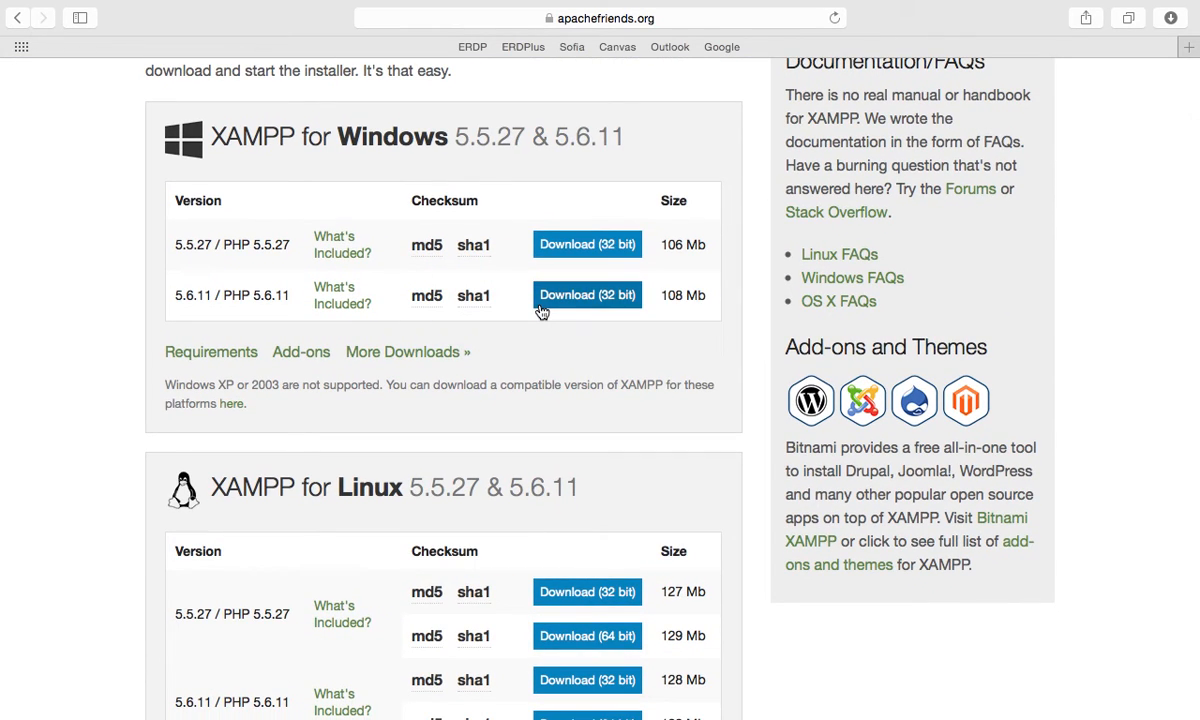
pyautogui.scroll(-18, 436, 290)
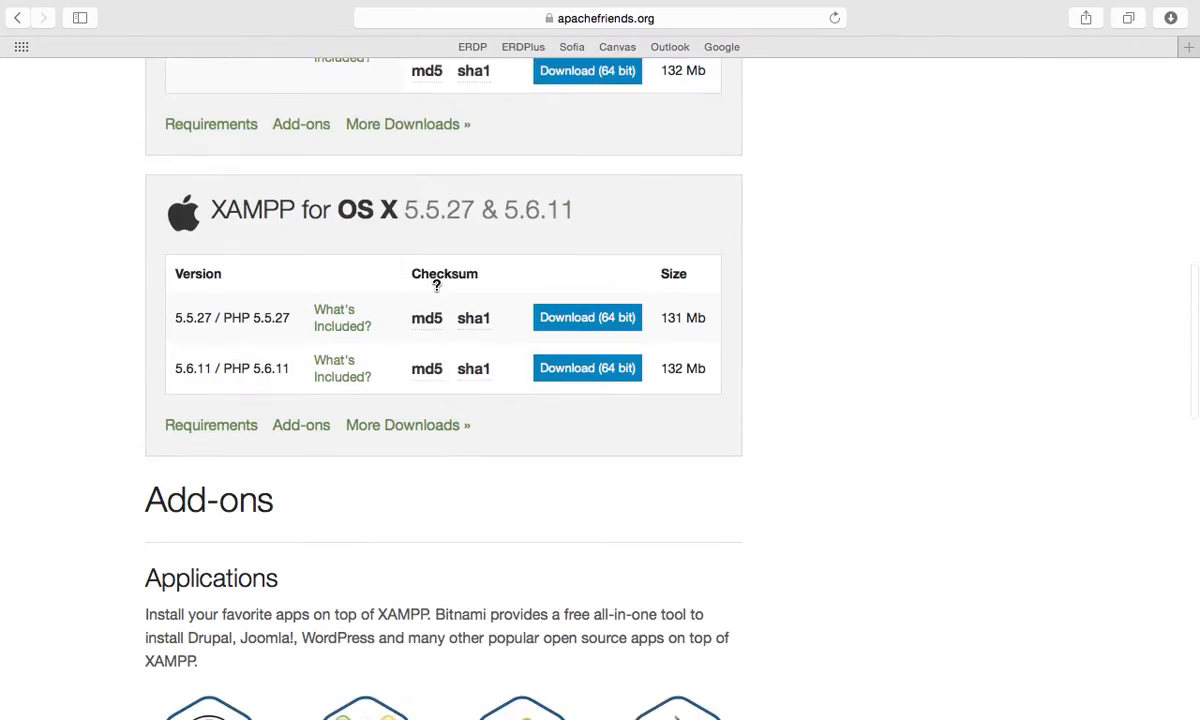
pyautogui.scroll(3, 436, 285)
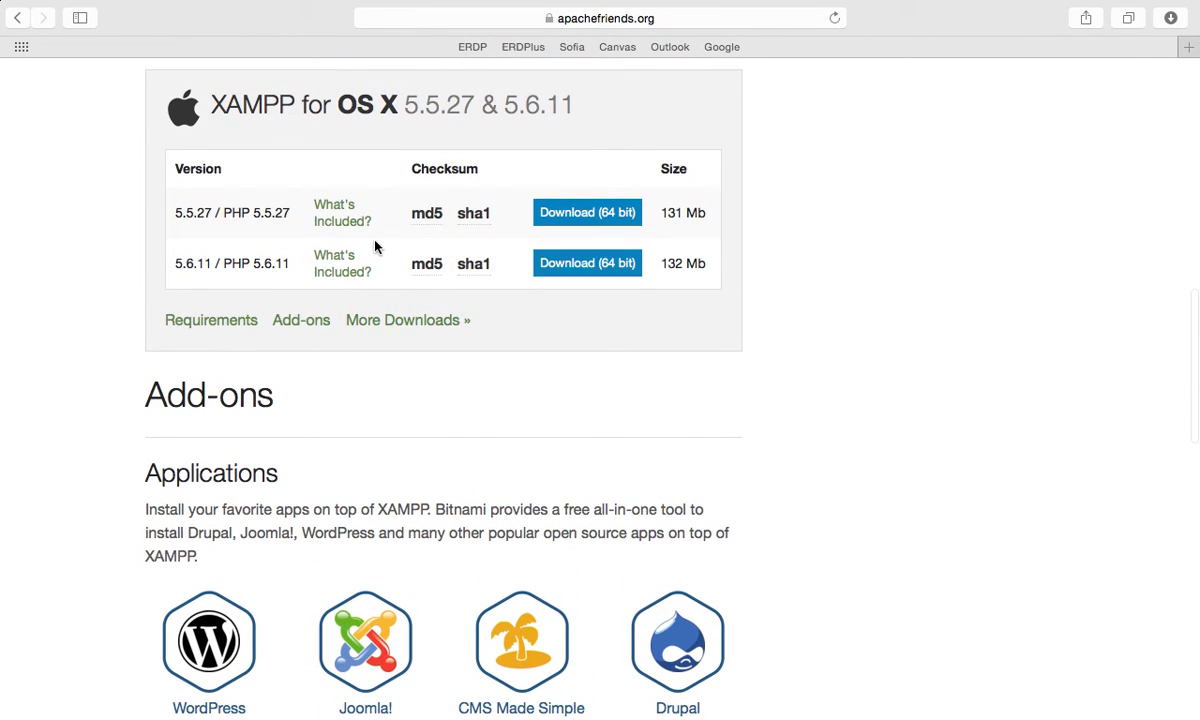
pyautogui.click(582, 214)
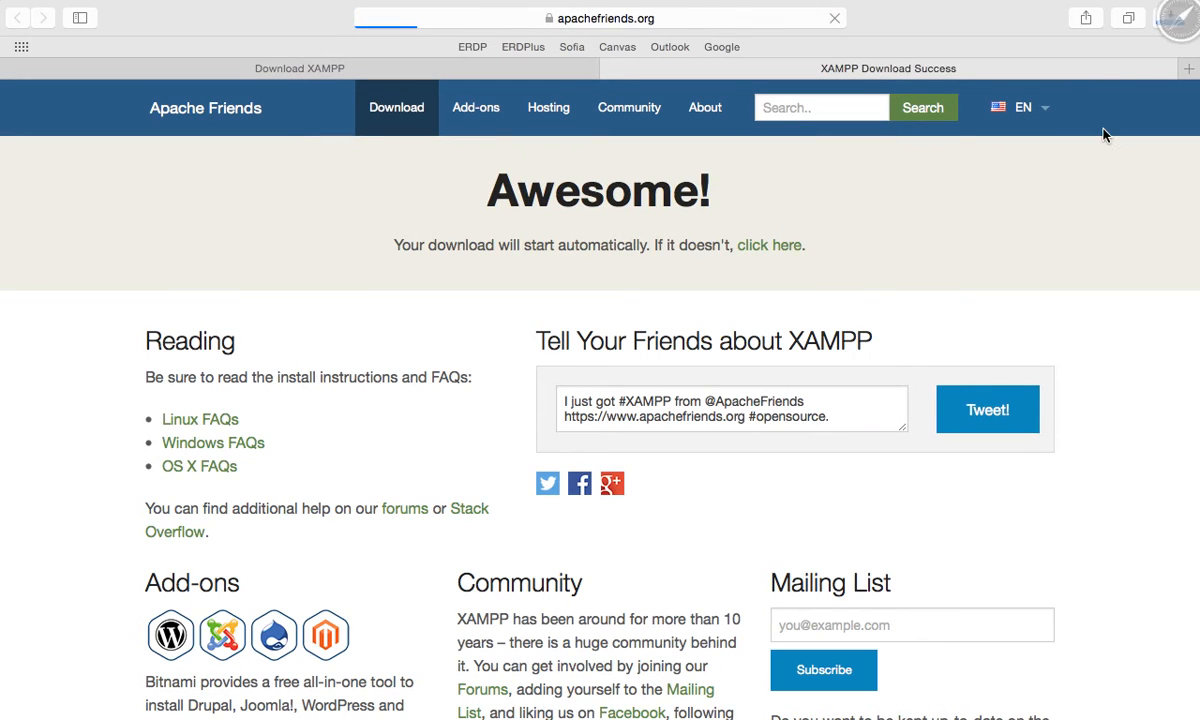
# Stop the running XAMPP OS X installer download and clear the browser's downloads list.
pyautogui.click(1167, 19)
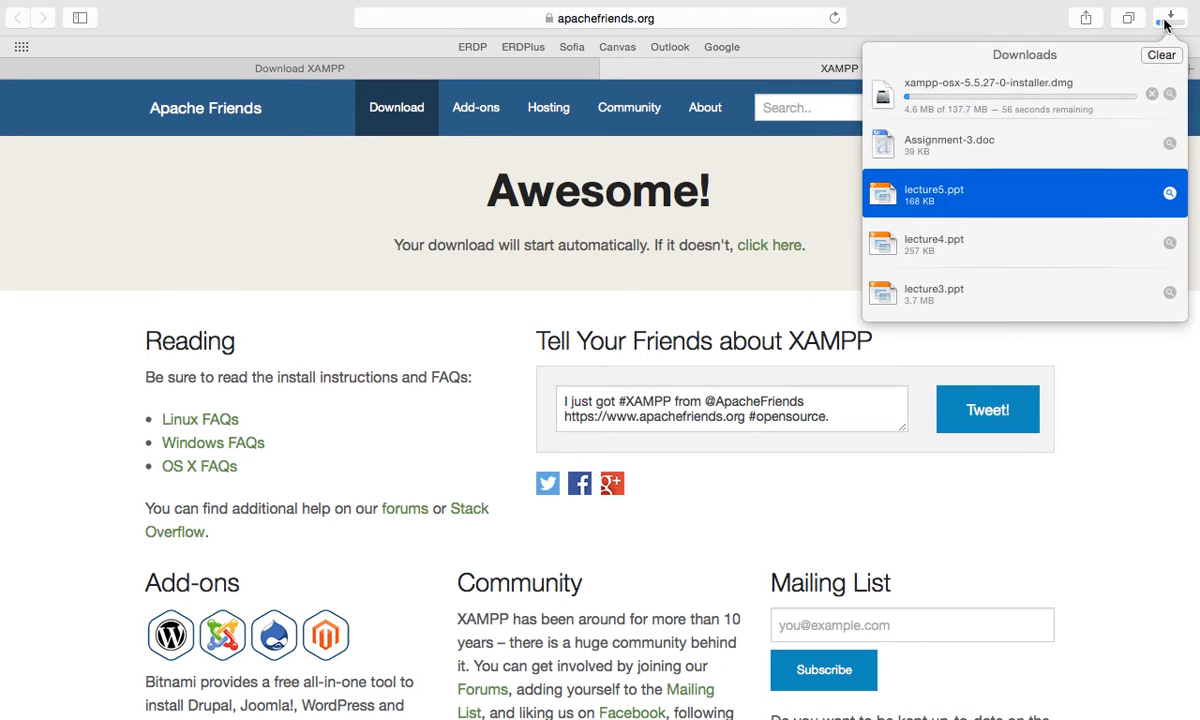
pyautogui.click(1153, 94)
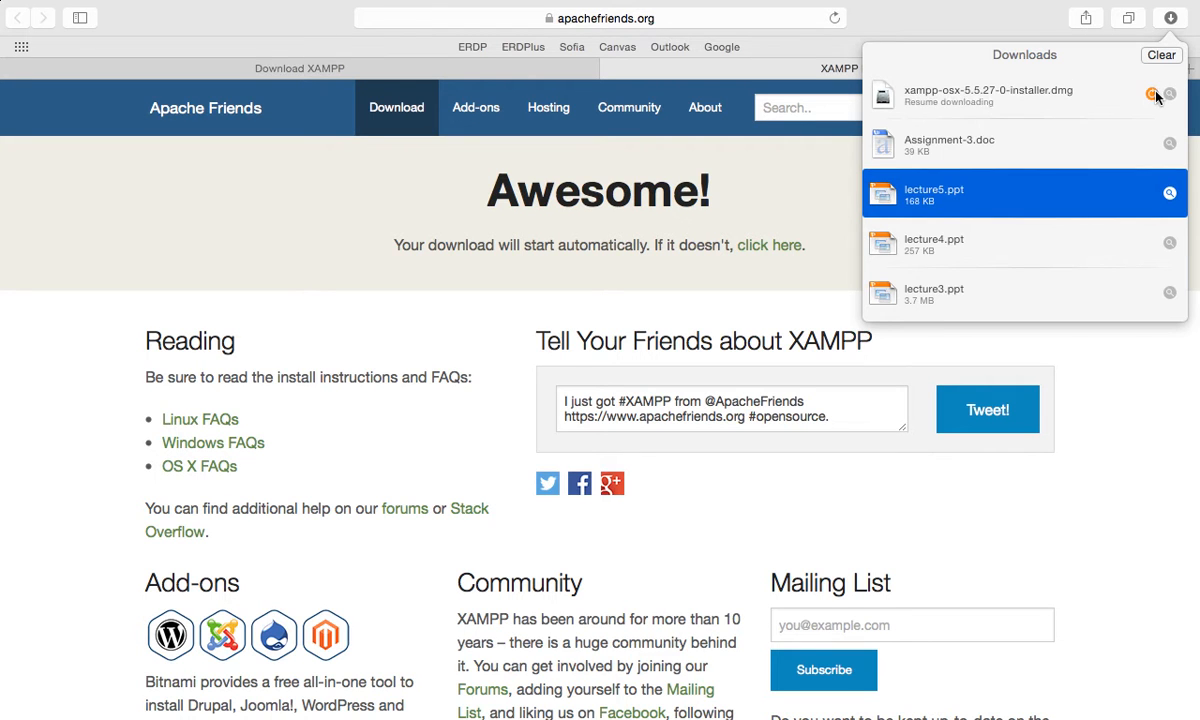
pyautogui.press('super+l')
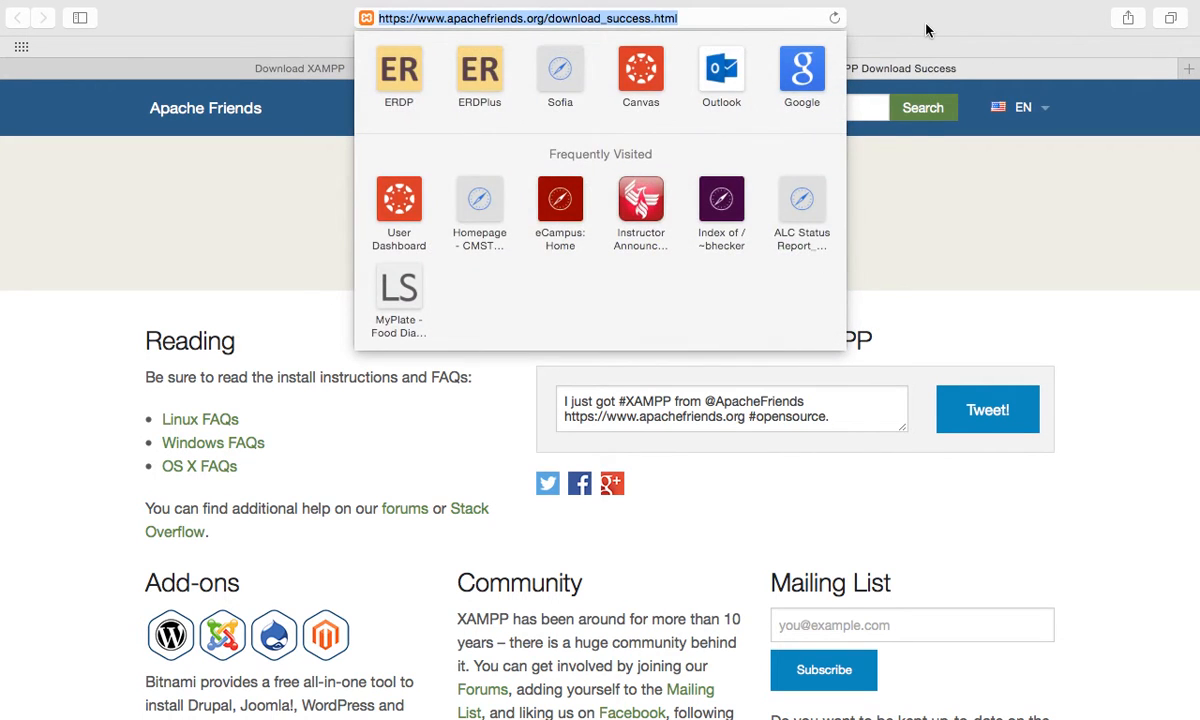
pyautogui.press('Escape')
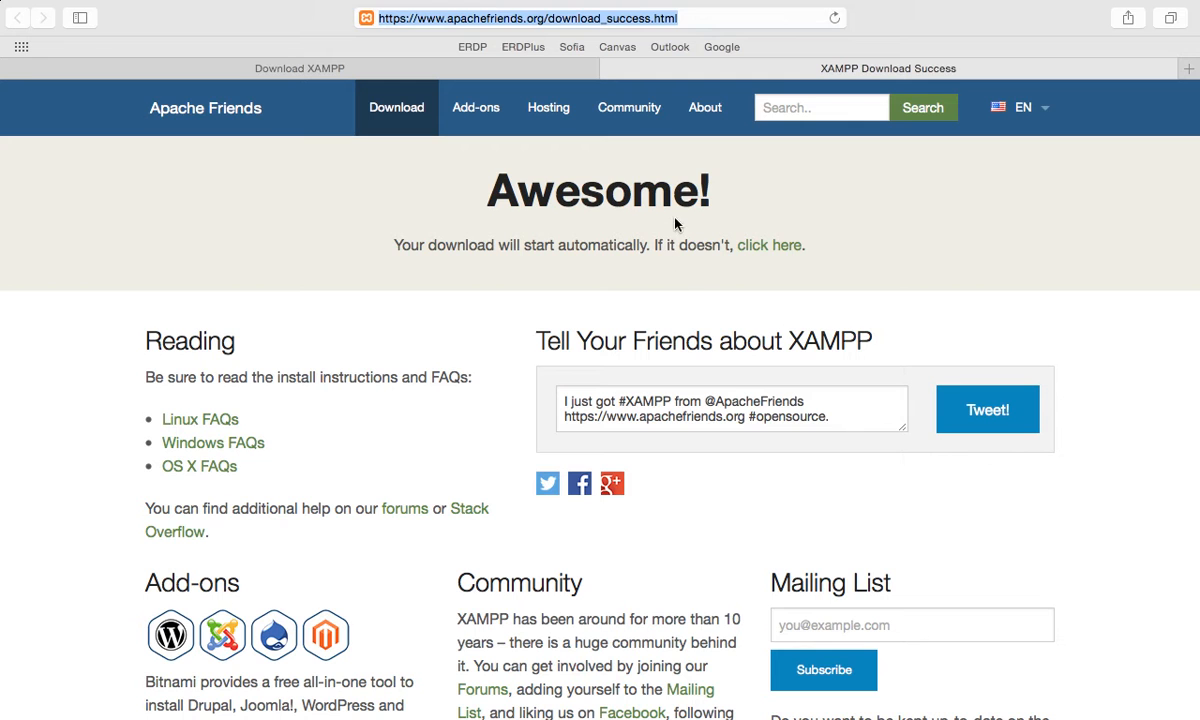
# Look over the download success page, then return to the Download page and review the Windows and Linux packages.
pyautogui.scroll(-1, 686, 236)
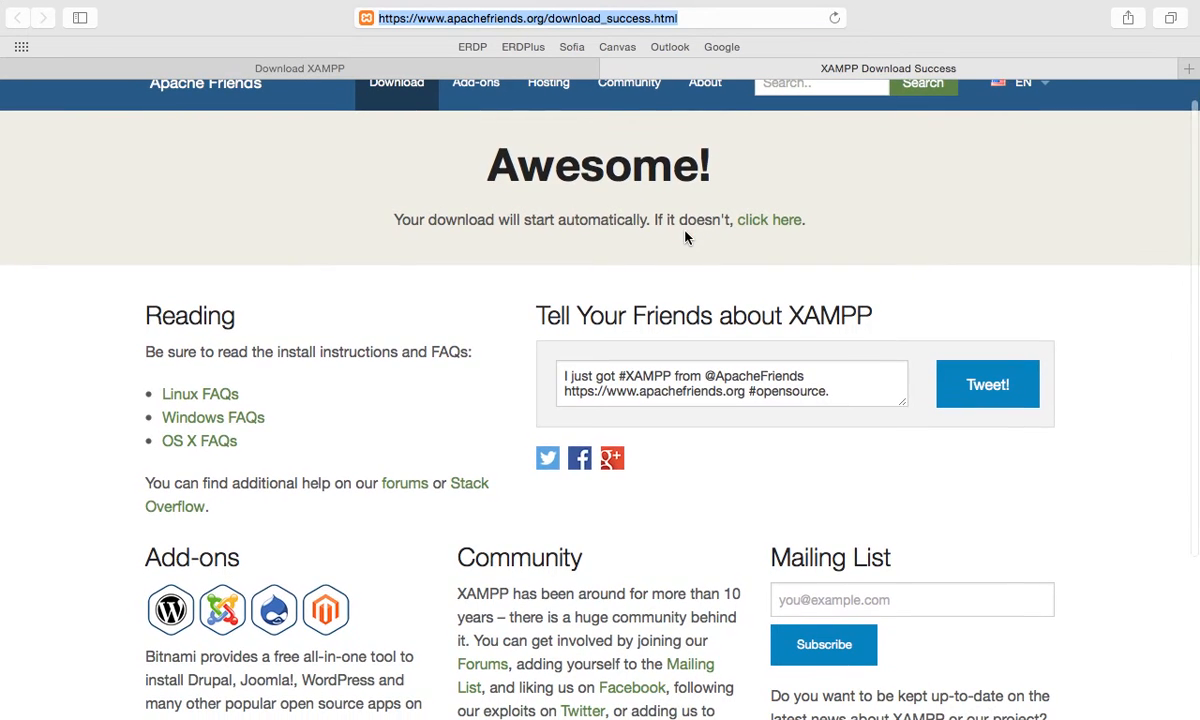
pyautogui.scroll(-3, 686, 236)
pyautogui.scroll(4, 686, 236)
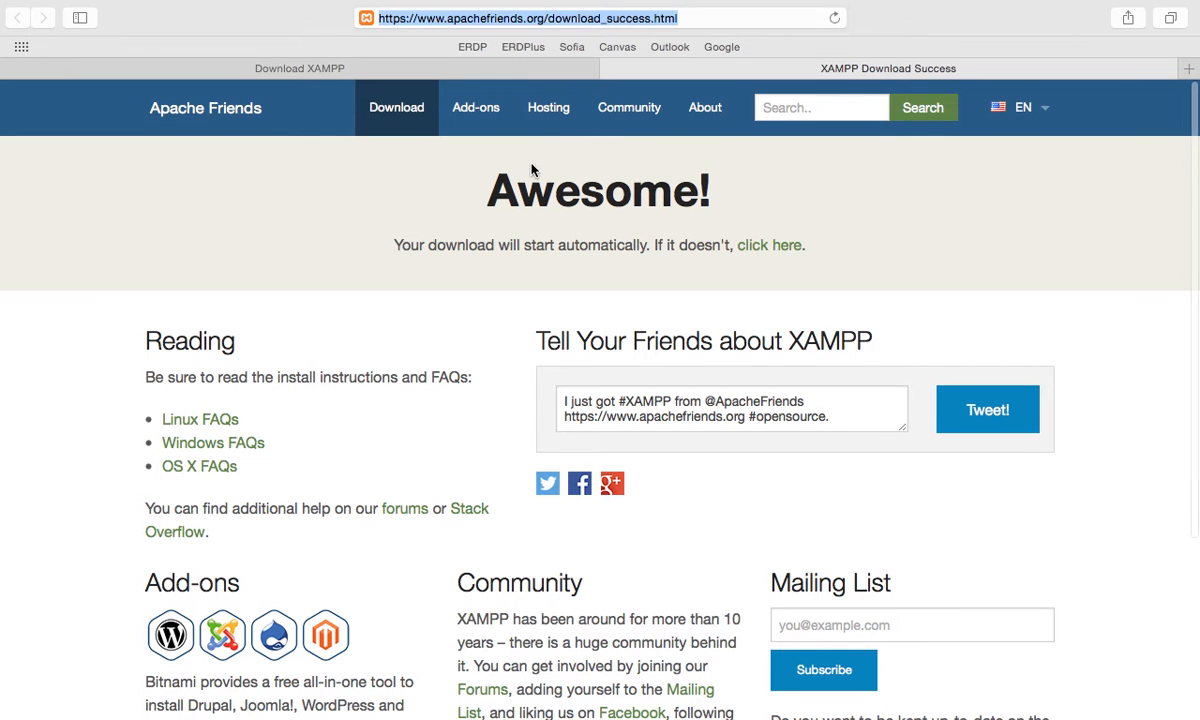
pyautogui.scroll(-6, 571, 225)
pyautogui.scroll(6, 576, 228)
pyautogui.click(385, 108)
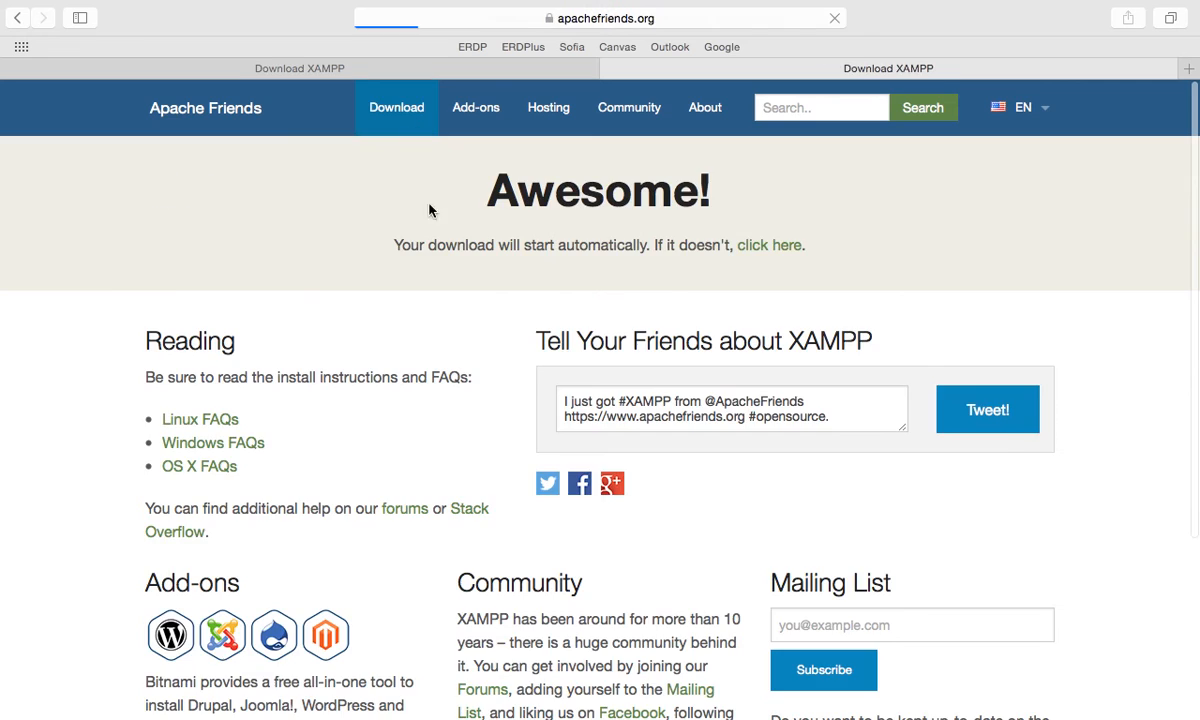
pyautogui.scroll(-5, 455, 321)
pyautogui.scroll(-2, 455, 322)
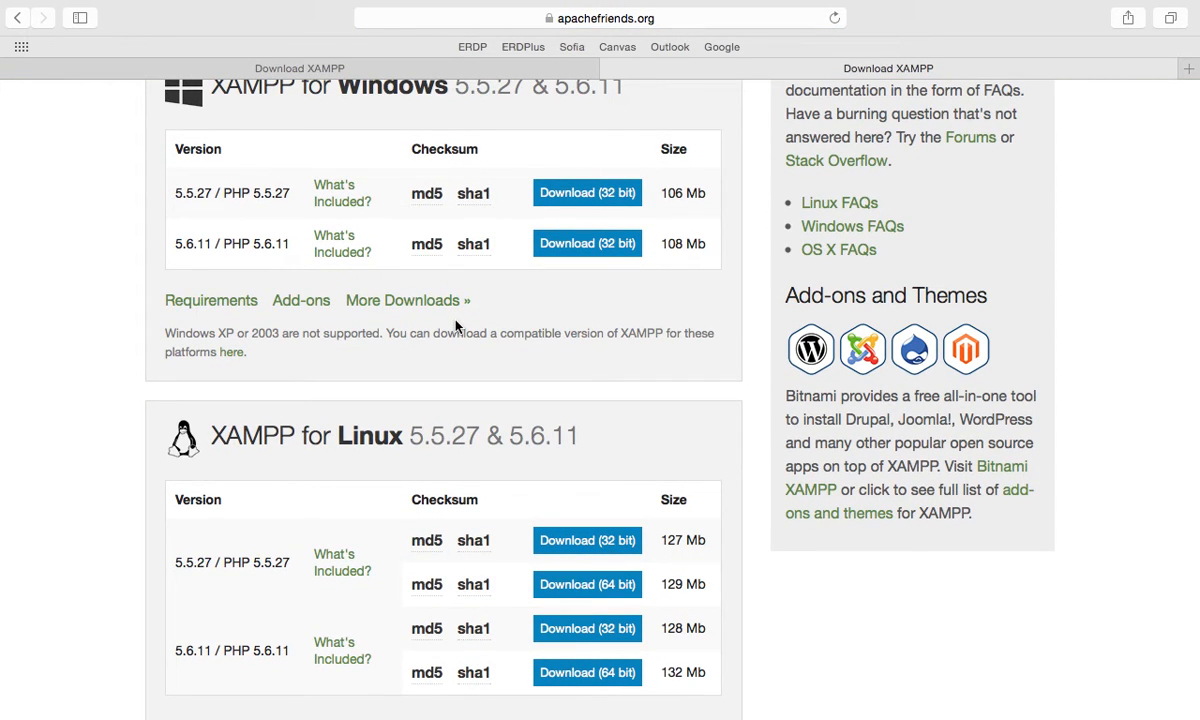
pyautogui.scroll(-5, 528, 386)
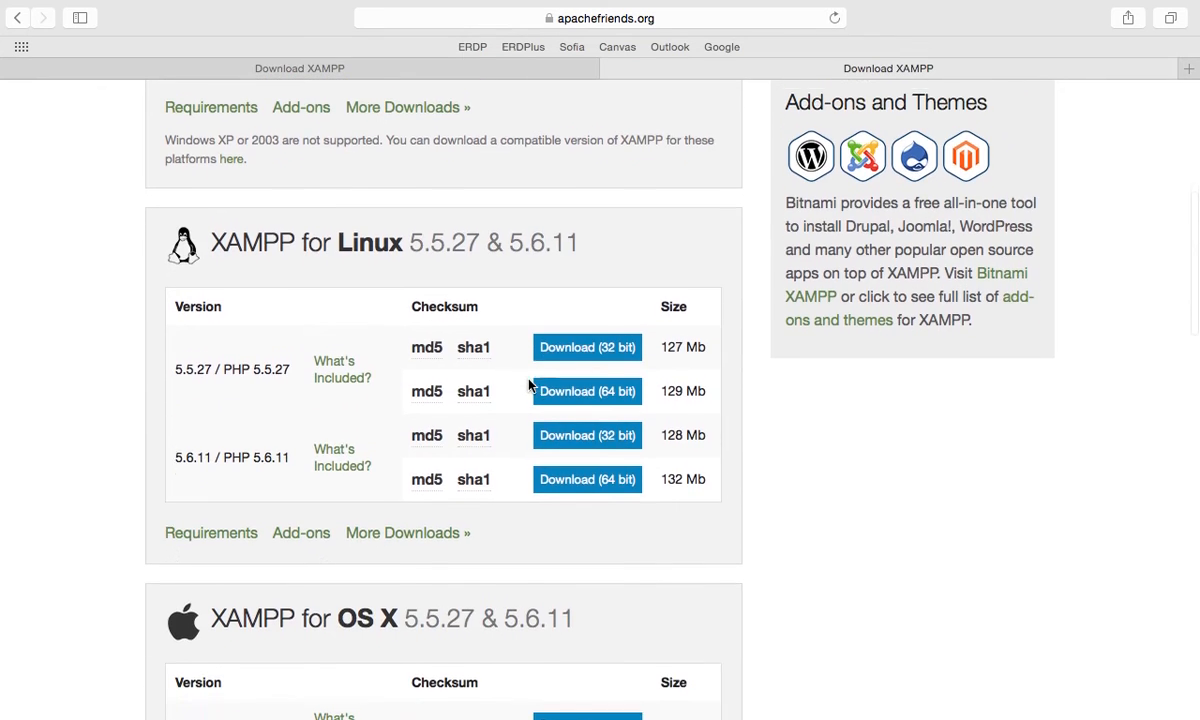
pyautogui.scroll(-1, 530, 385)
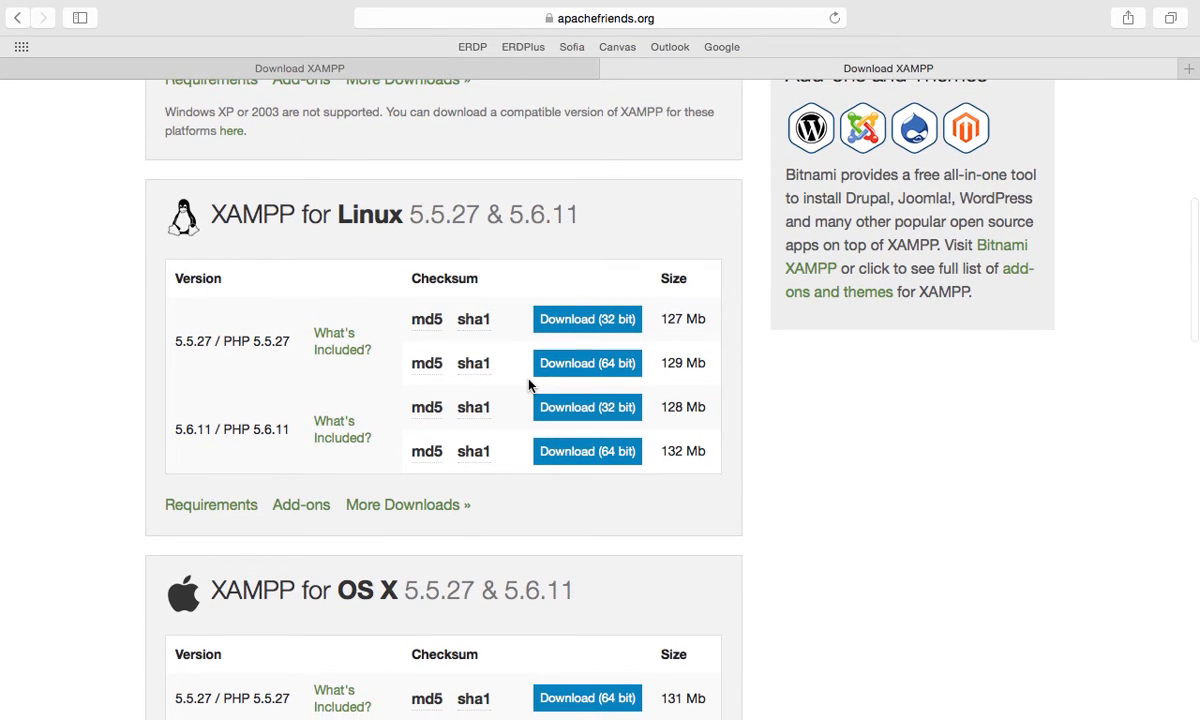
pyautogui.scroll(10, 528, 386)
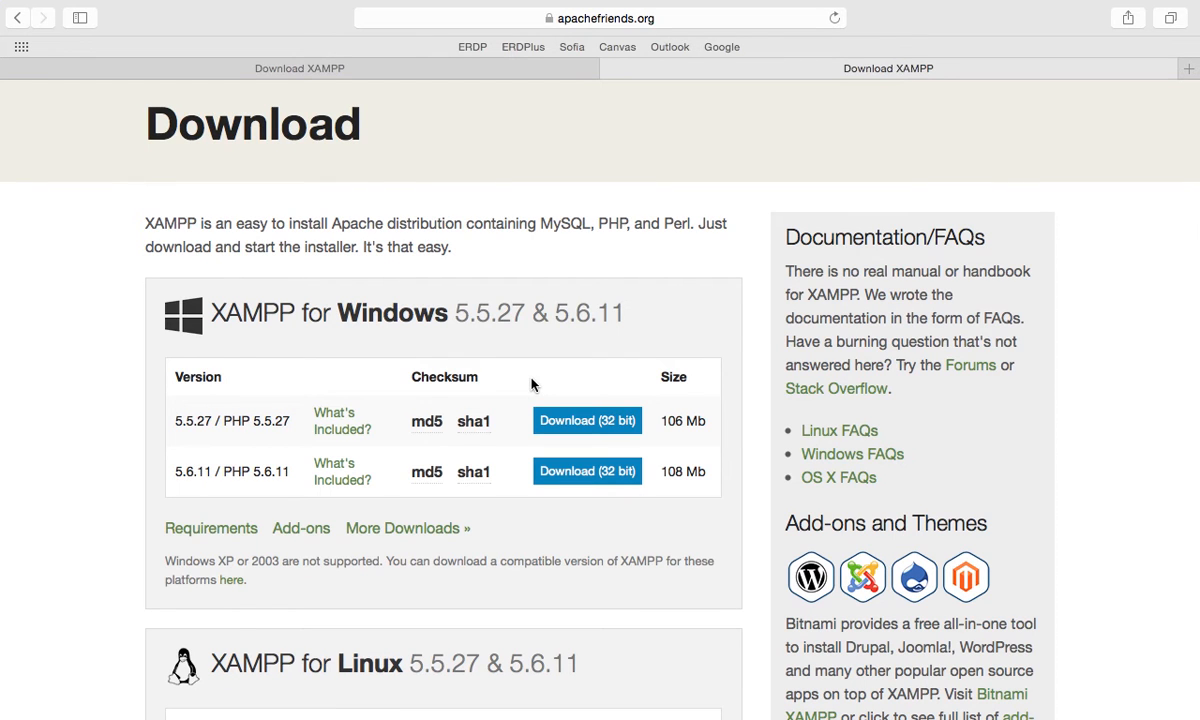
pyautogui.scroll(-2, 670, 436)
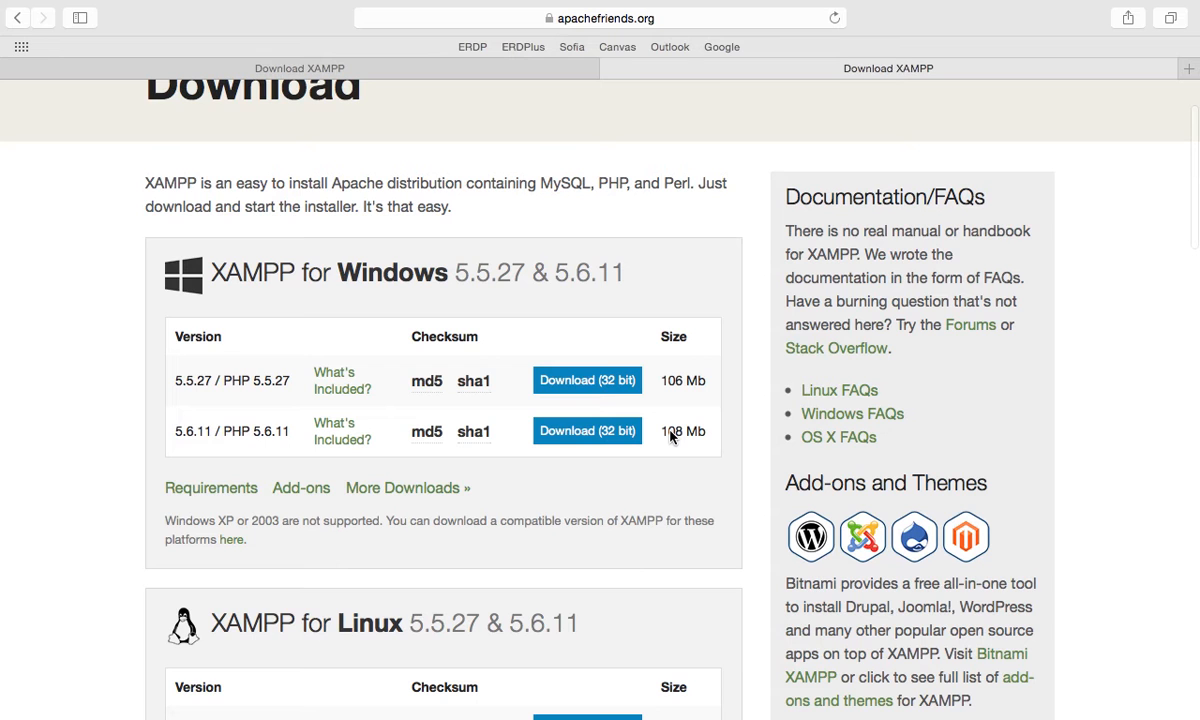
# Open the Windows FAQs and look through the listed questions about installing and running XAMPP.
pyautogui.click(852, 414)
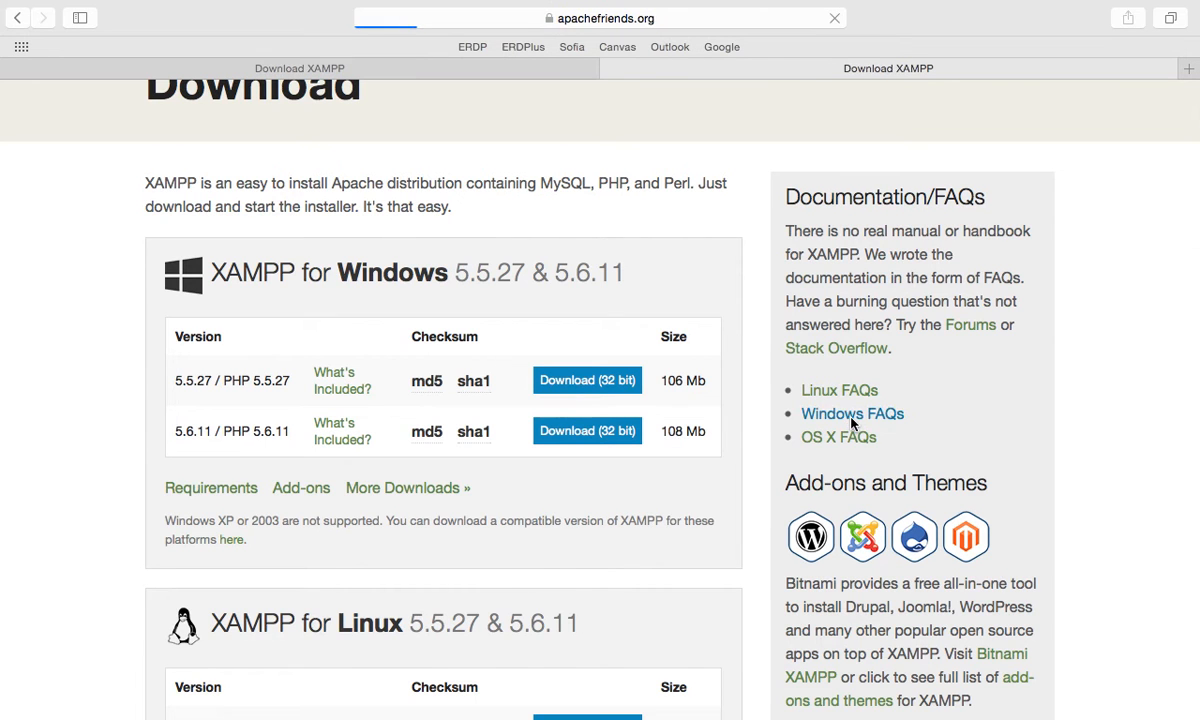
pyautogui.scroll(-3, 761, 466)
pyautogui.scroll(-10, 763, 466)
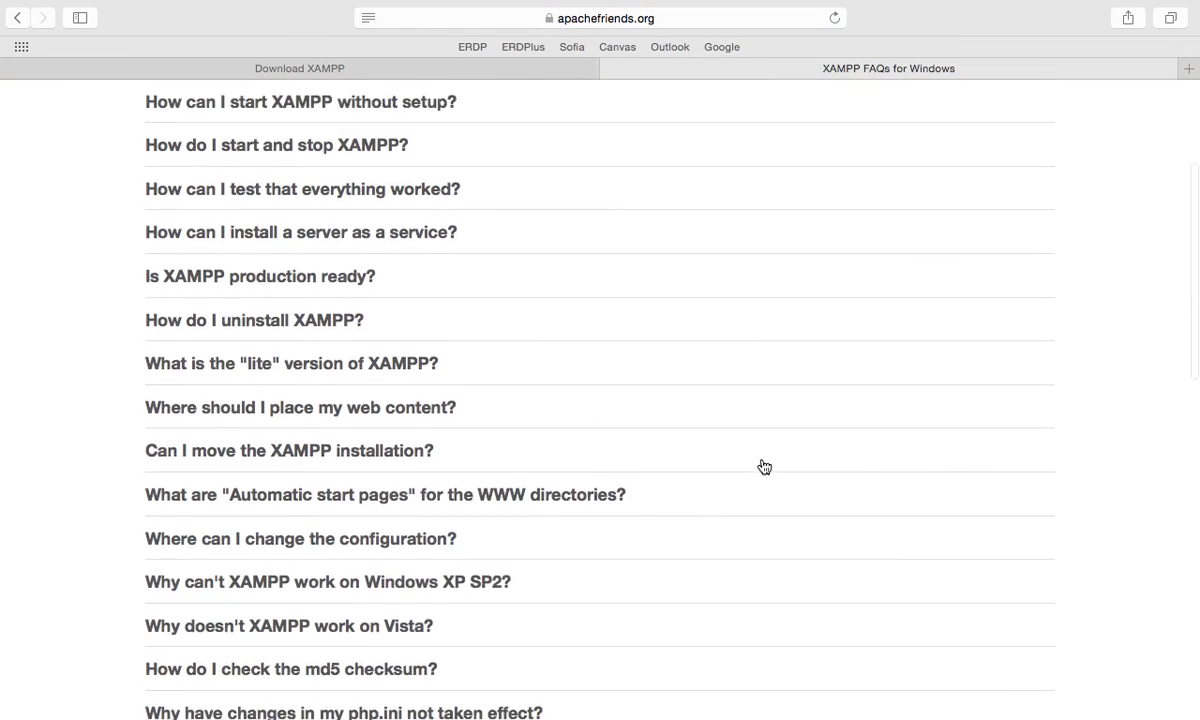
pyautogui.scroll(-4, 763, 466)
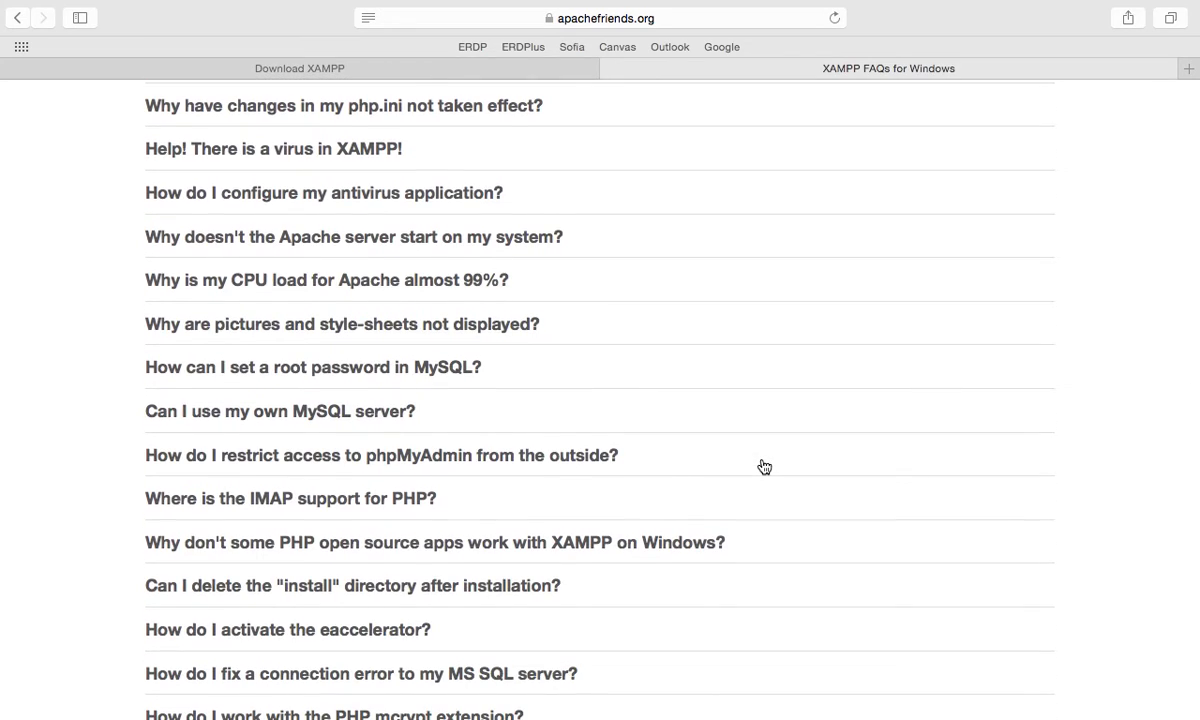
pyautogui.scroll(15, 763, 466)
pyautogui.scroll(3, 763, 466)
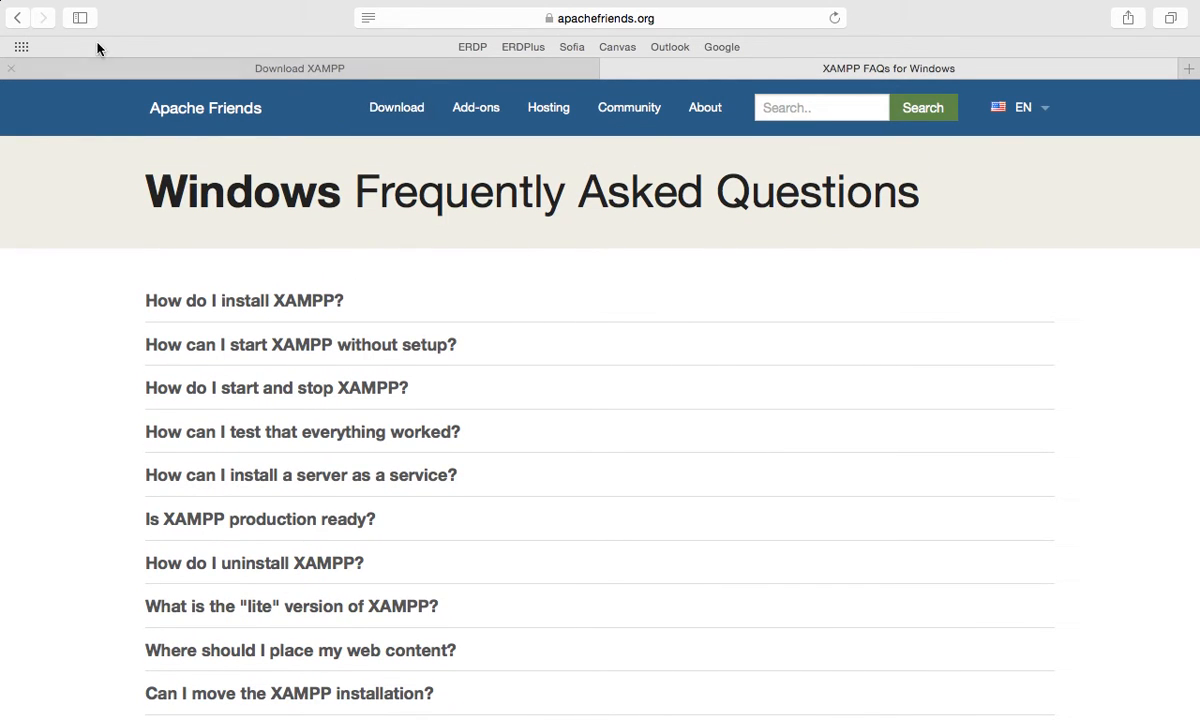
# Go back to the XAMPP Download page and examine the Windows and Linux version tables.
pyautogui.click(18, 20)
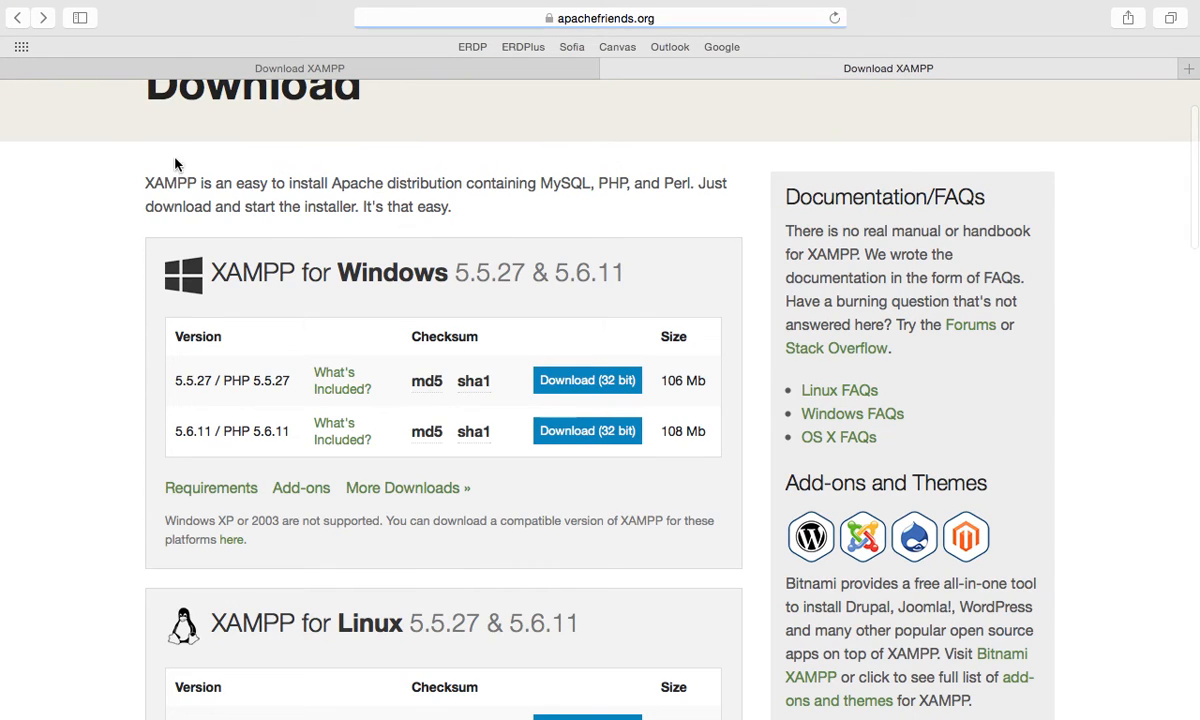
pyautogui.moveTo(477, 424)
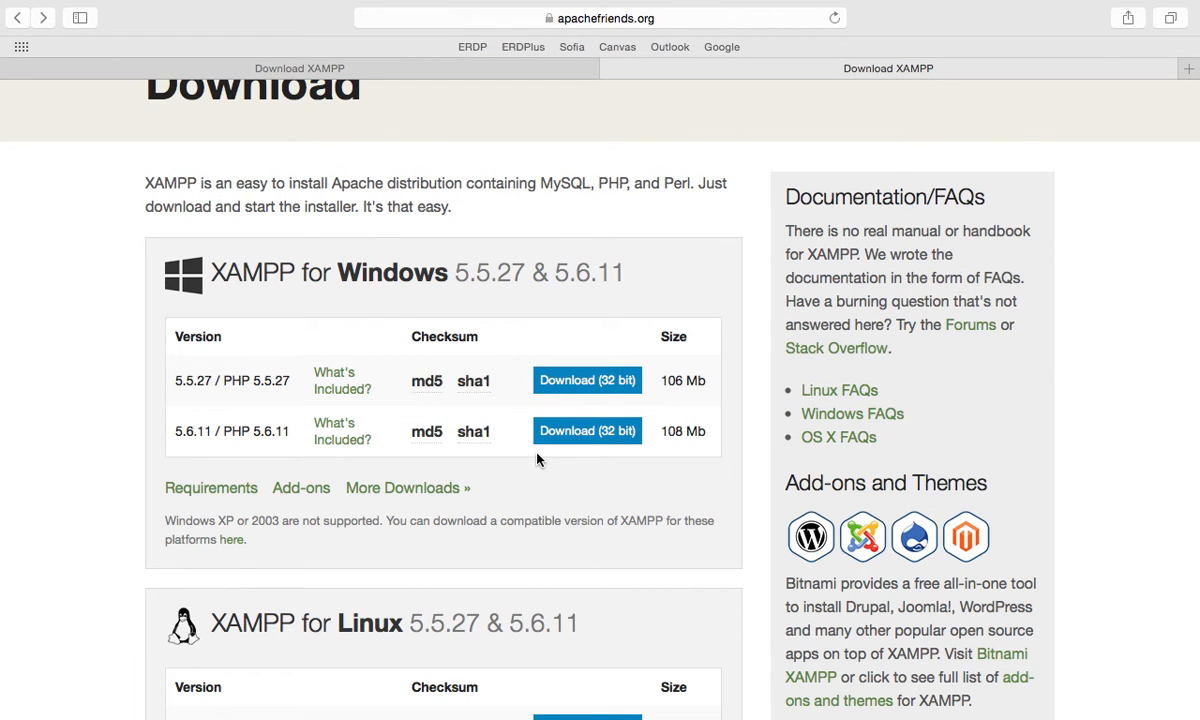
pyautogui.scroll(-2, 537, 459)
pyautogui.scroll(-1, 537, 459)
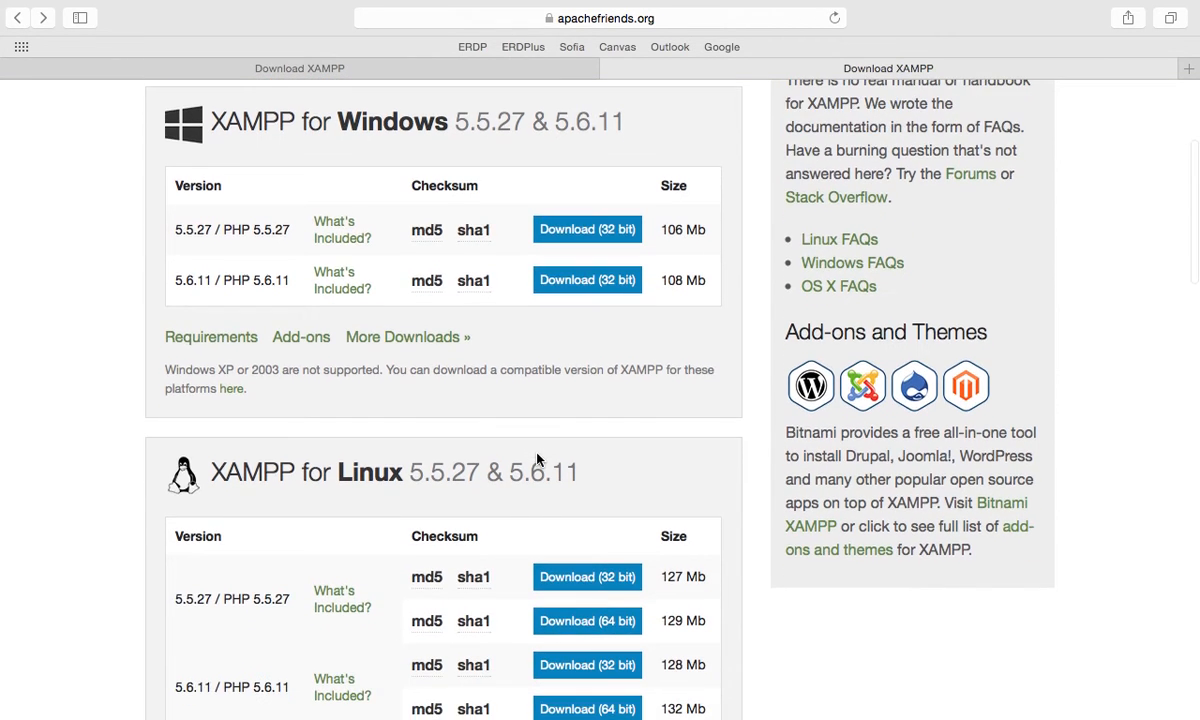
# Look through the XAMPP packages for Windows, Linux and OS X and compare the available 32-bit and 64-bit versions.
pyautogui.scroll(-2, 537, 459)
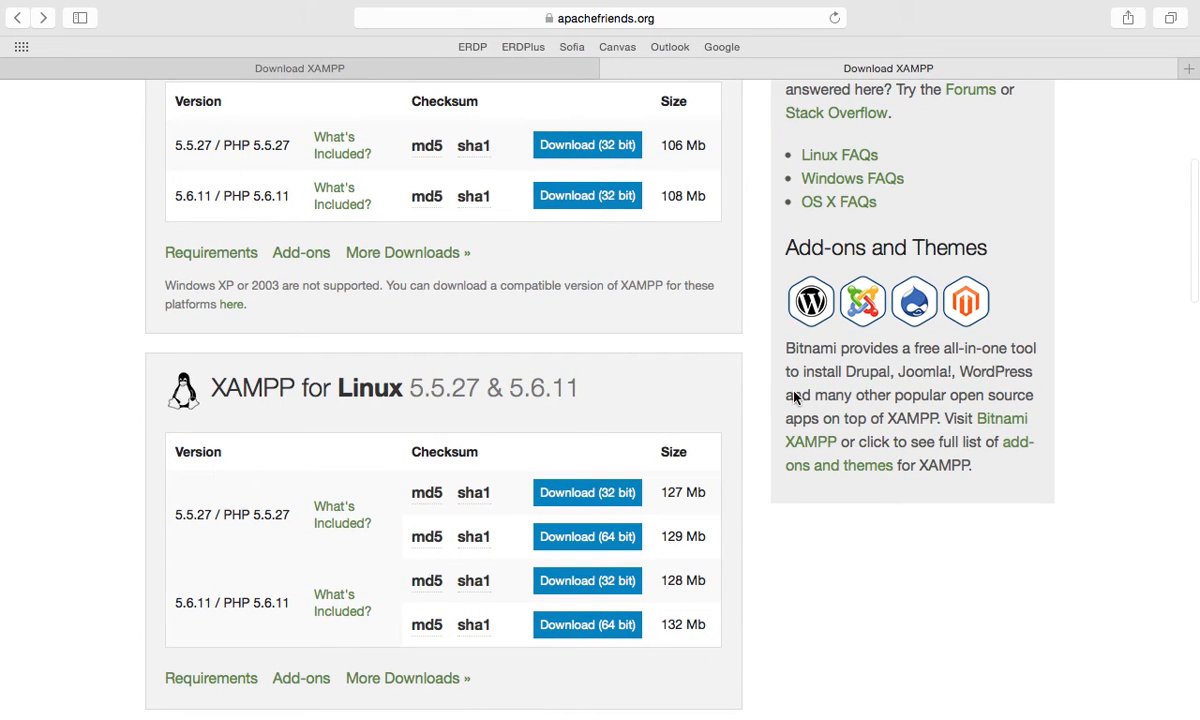
pyautogui.scroll(6, 753, 378)
pyautogui.scroll(-14, 753, 378)
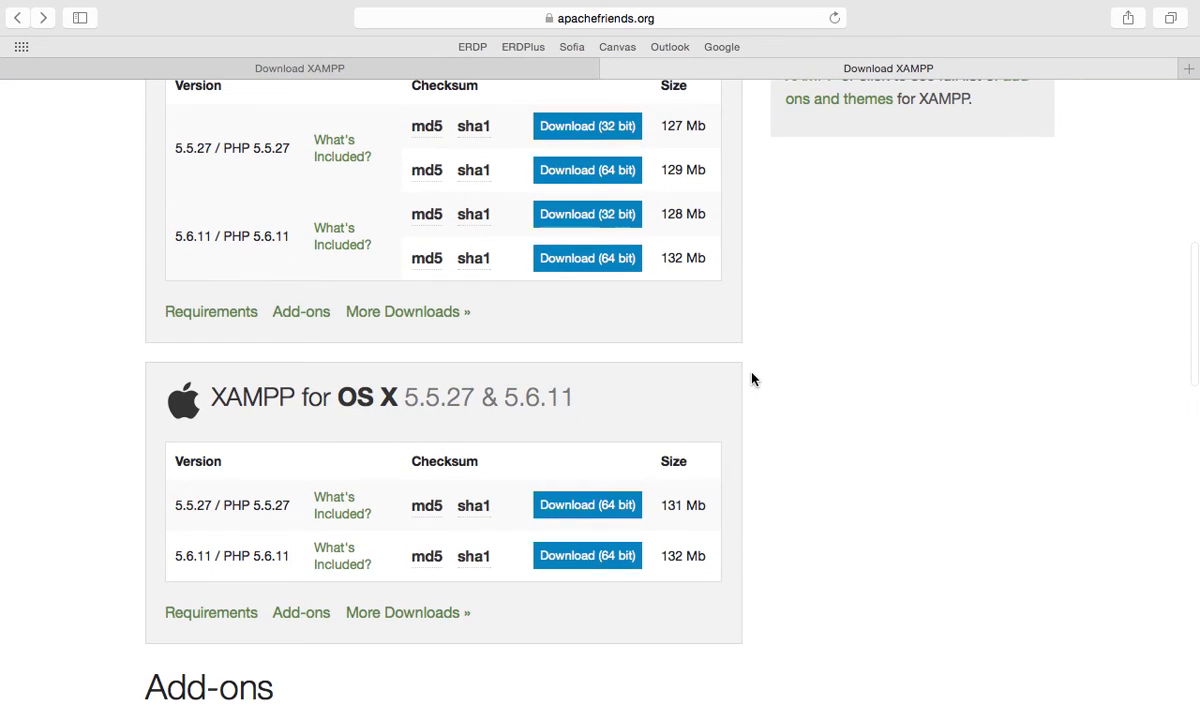
pyautogui.scroll(-4, 753, 378)
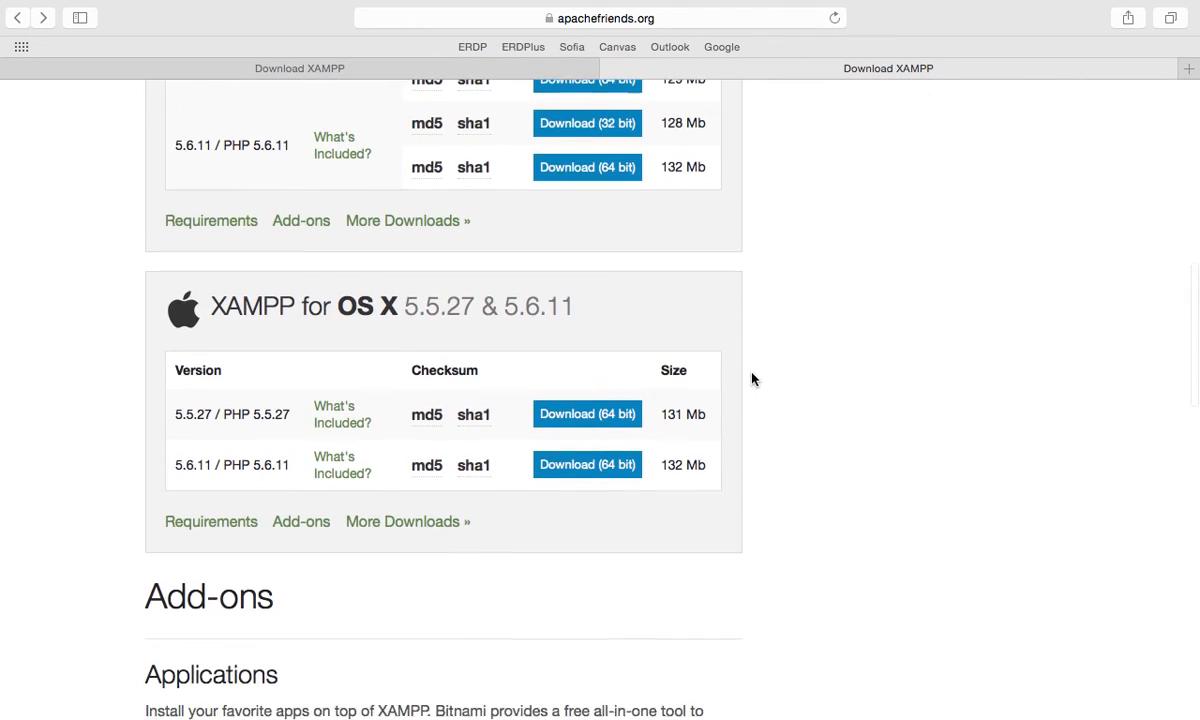
pyautogui.scroll(4, 753, 378)
pyautogui.scroll(10, 753, 378)
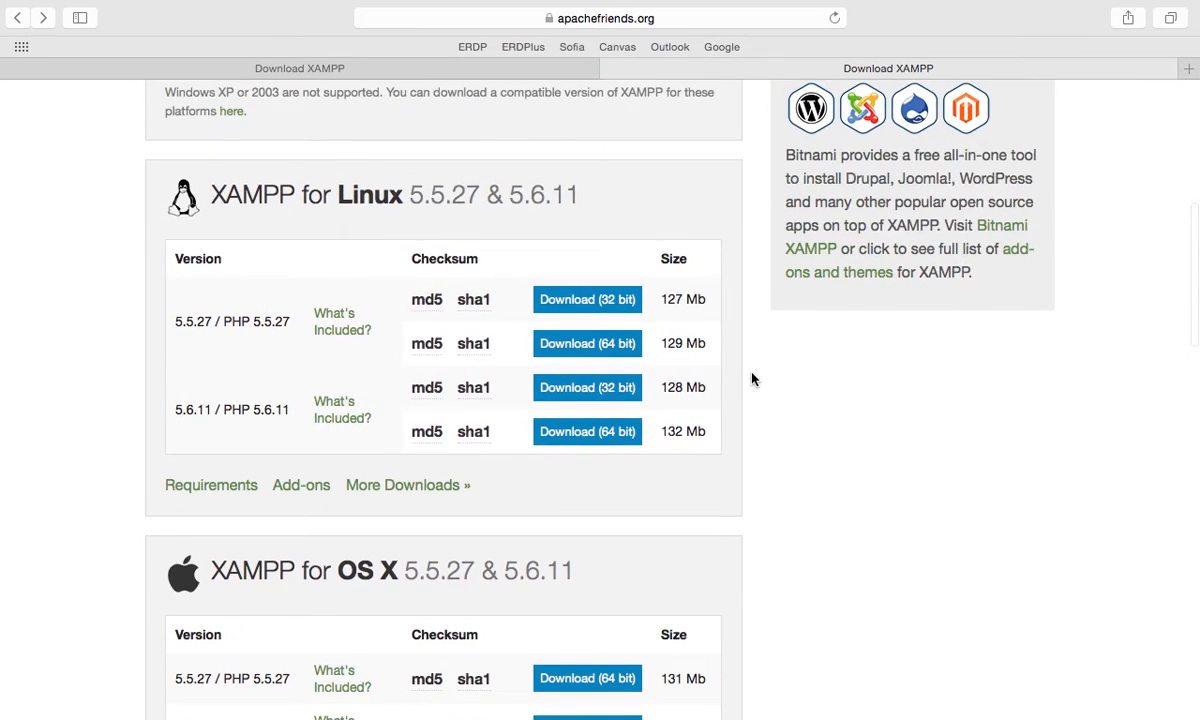
pyautogui.scroll(1, 626, 188)
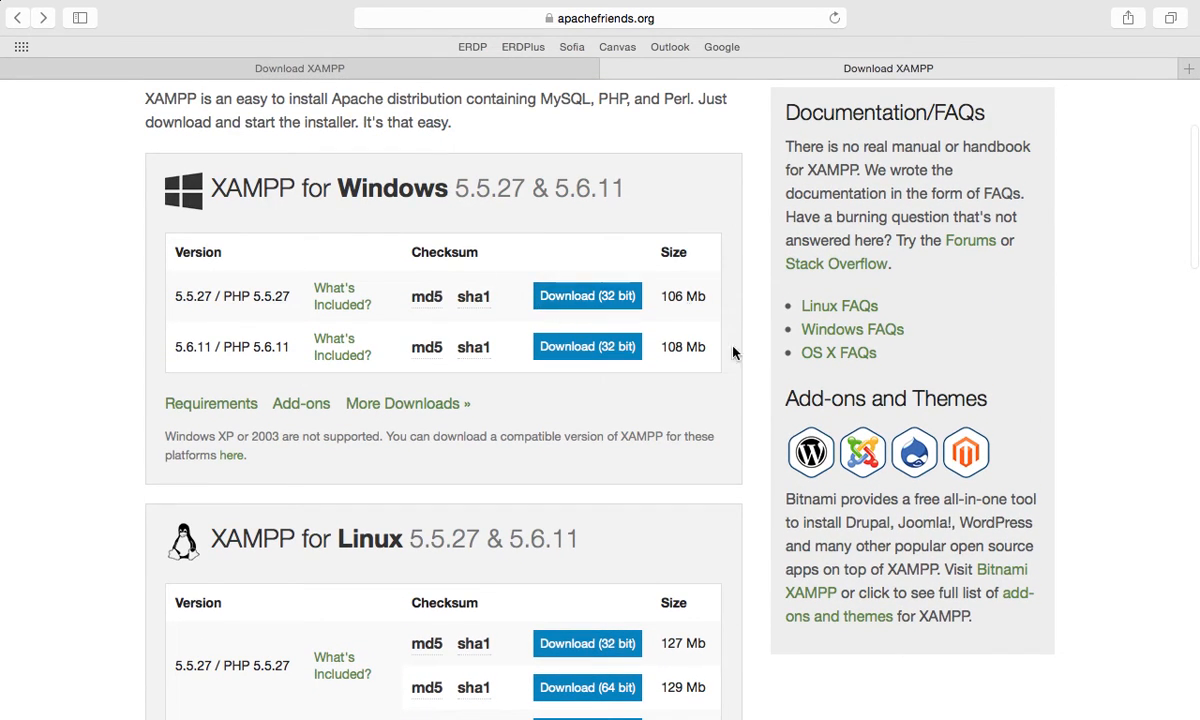
# Search the Apache Friends site for "windows 64bit" and open the first Download XAMPP result.
pyautogui.scroll(4, 745, 308)
pyautogui.click(776, 108)
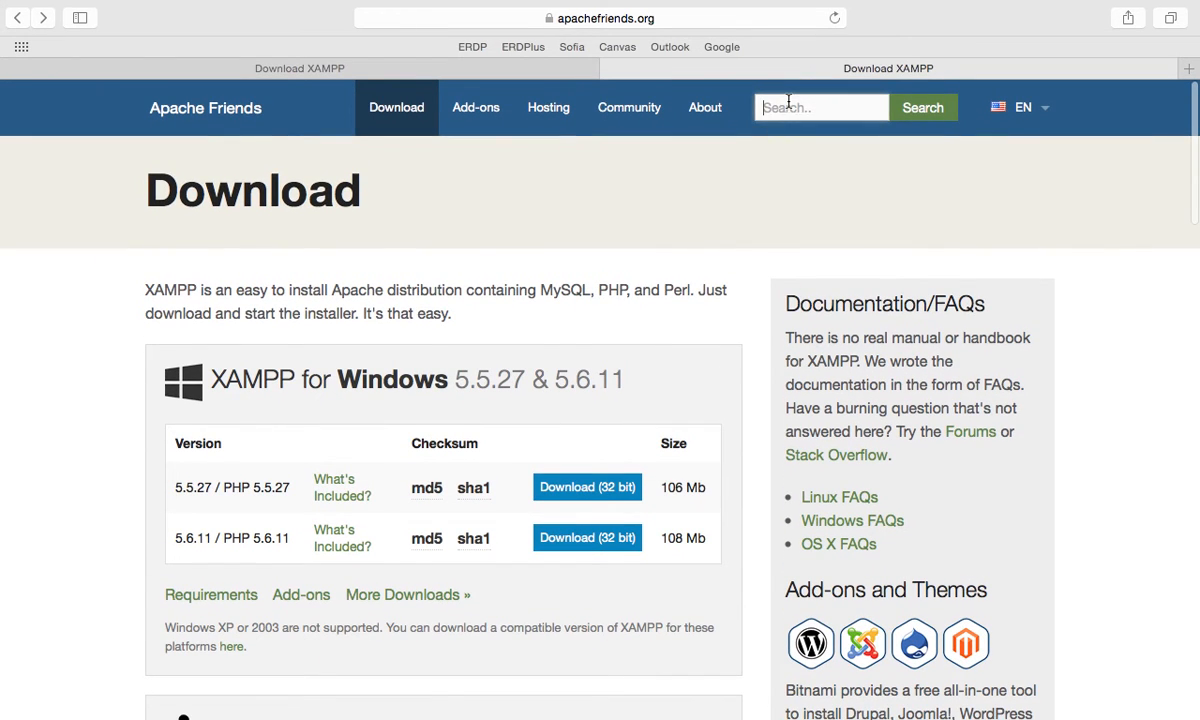
pyautogui.write('windows 64')
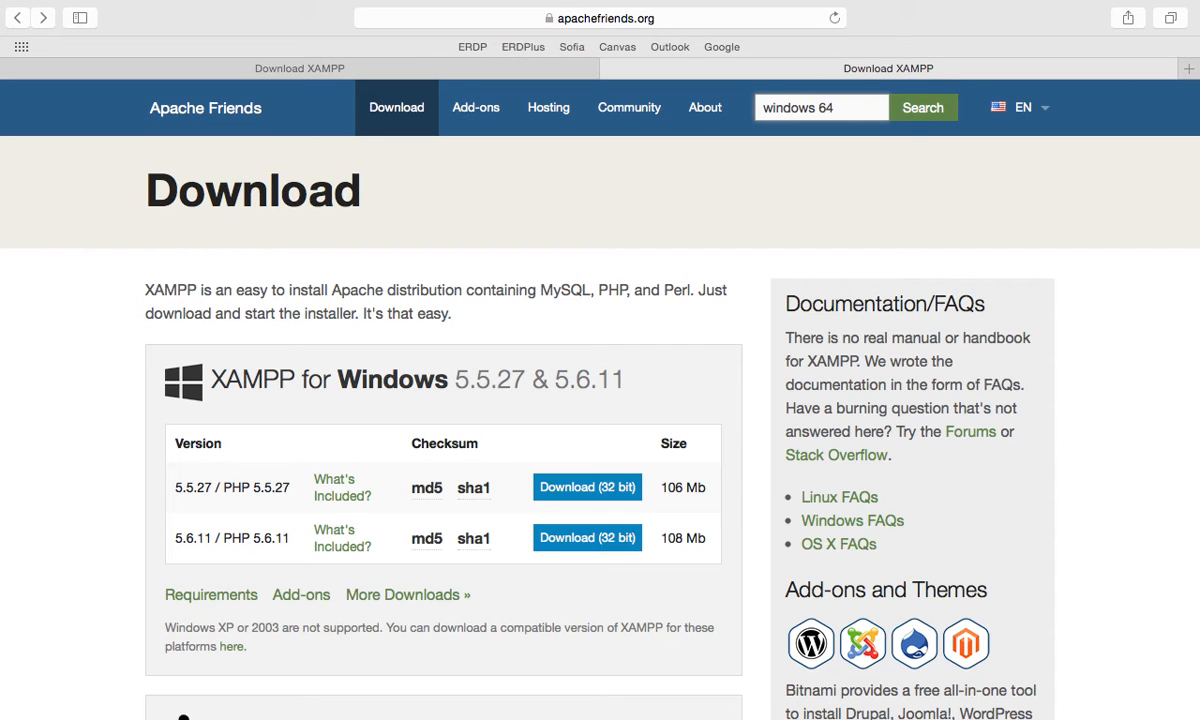
pyautogui.write('bit')
pyautogui.press('Return')
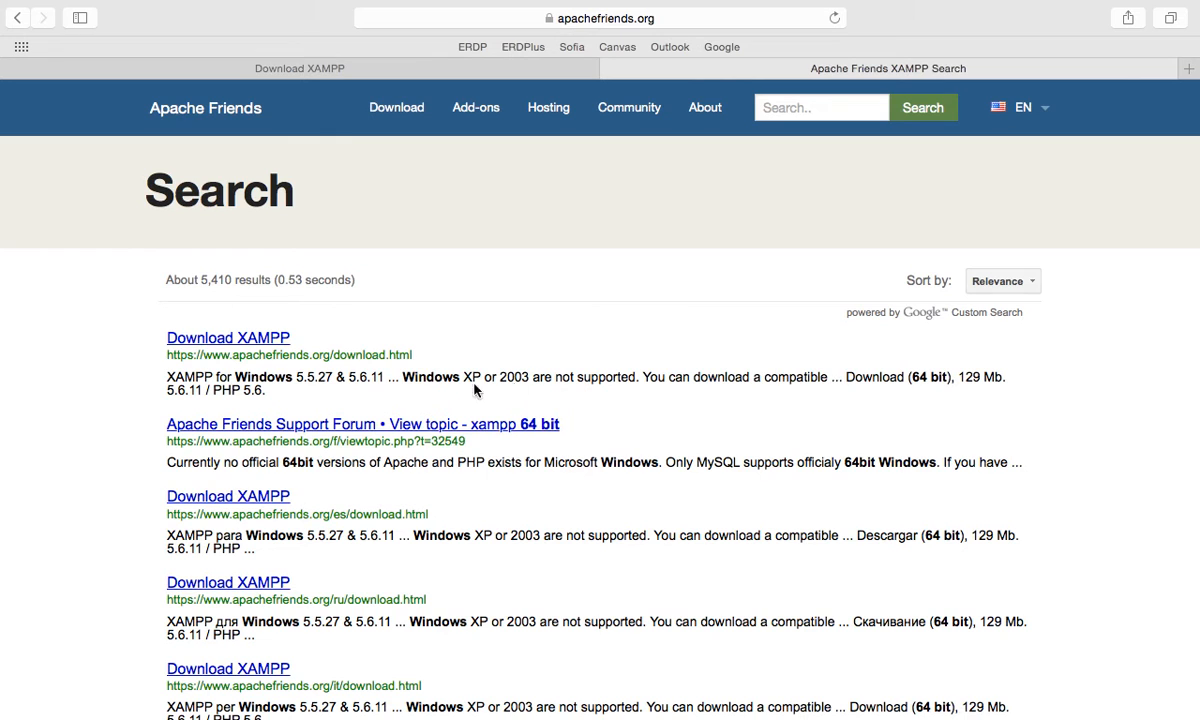
pyautogui.click(268, 340)
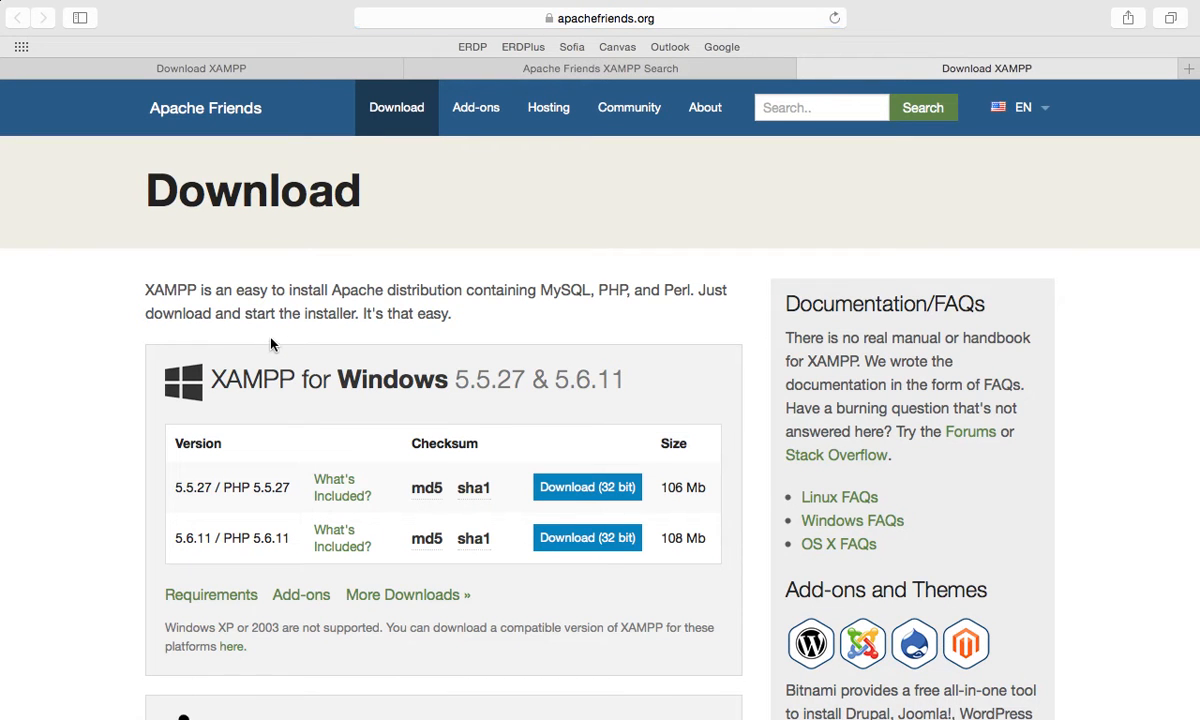
# Examine the XAMPP for Windows versions, checksums and download options on the opened Download page.
pyautogui.scroll(-2, 356, 385)
pyautogui.scroll(-4, 403, 389)
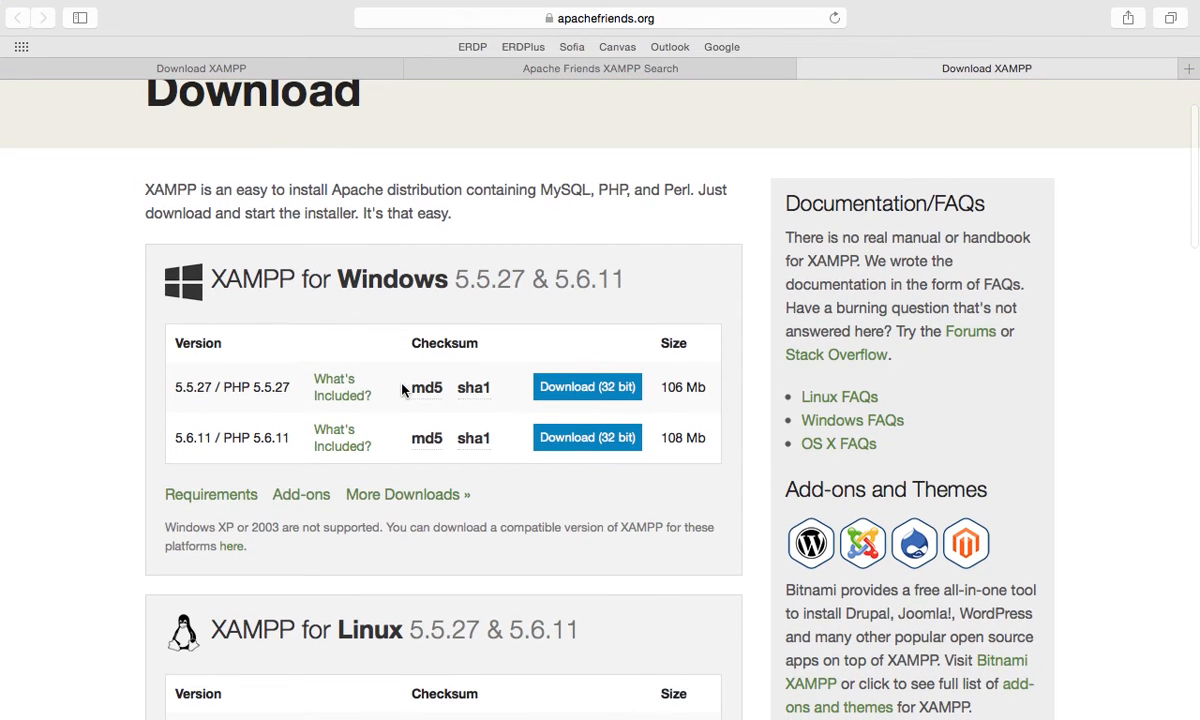
pyautogui.moveTo(435, 385)
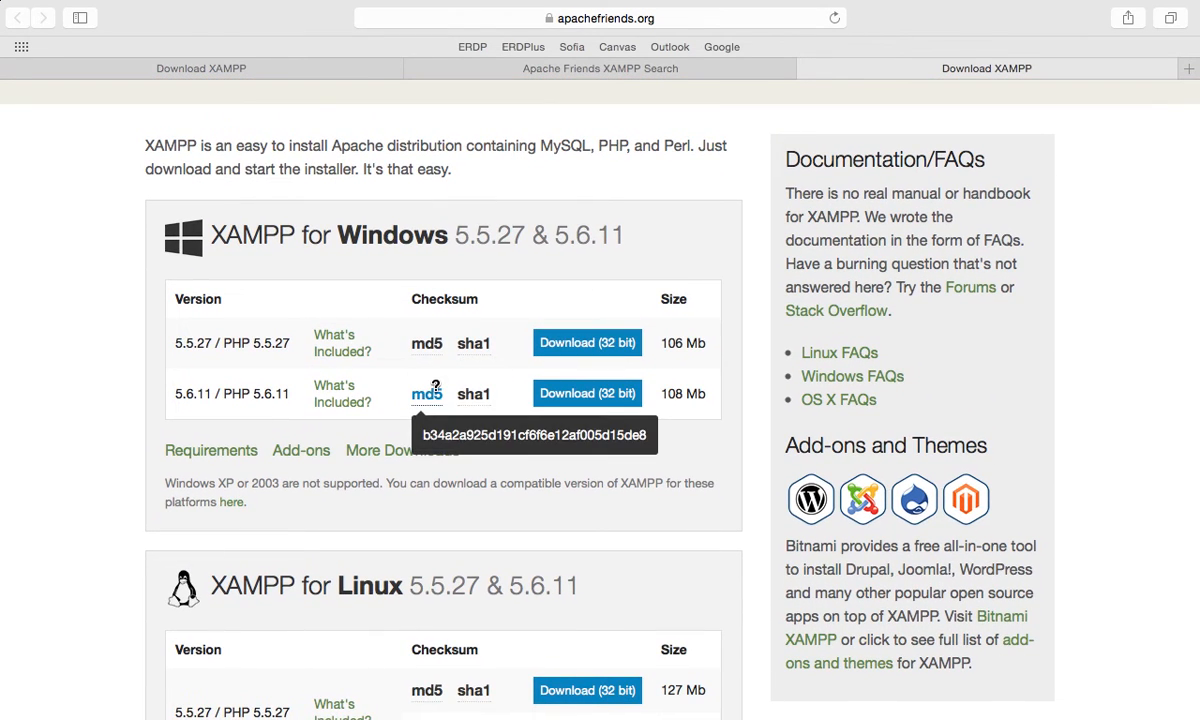
pyautogui.scroll(-1, 624, 411)
pyautogui.scroll(-2, 624, 411)
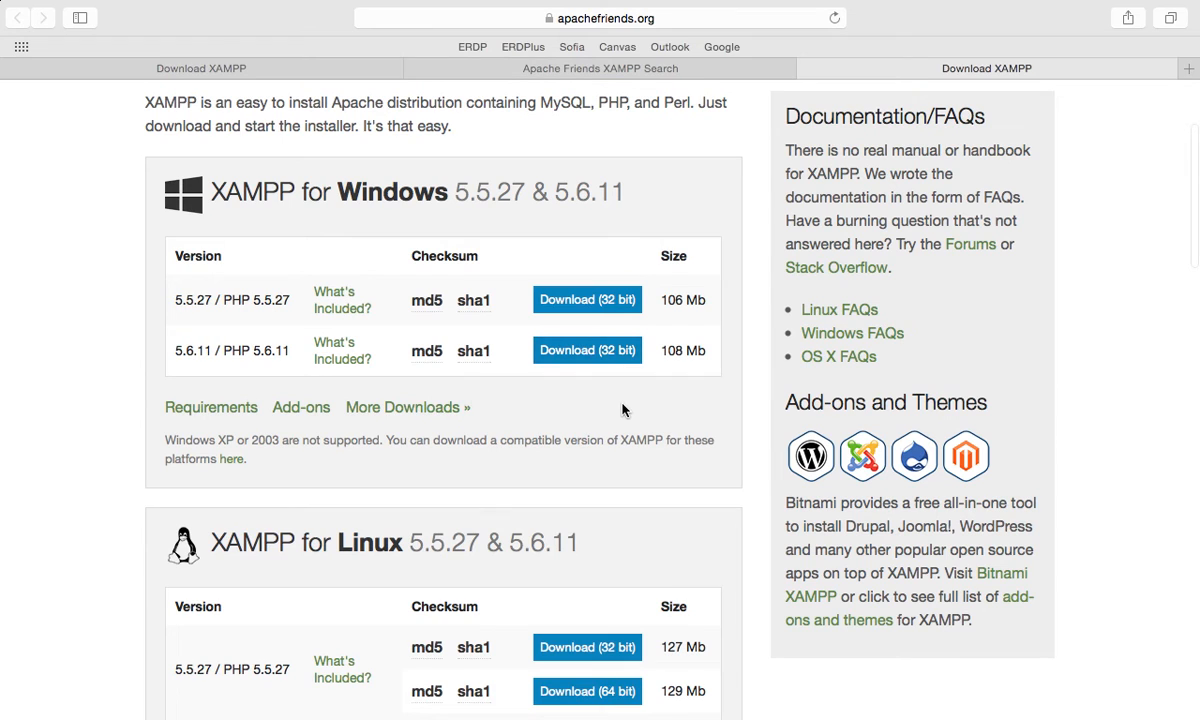
pyautogui.scroll(2, 622, 410)
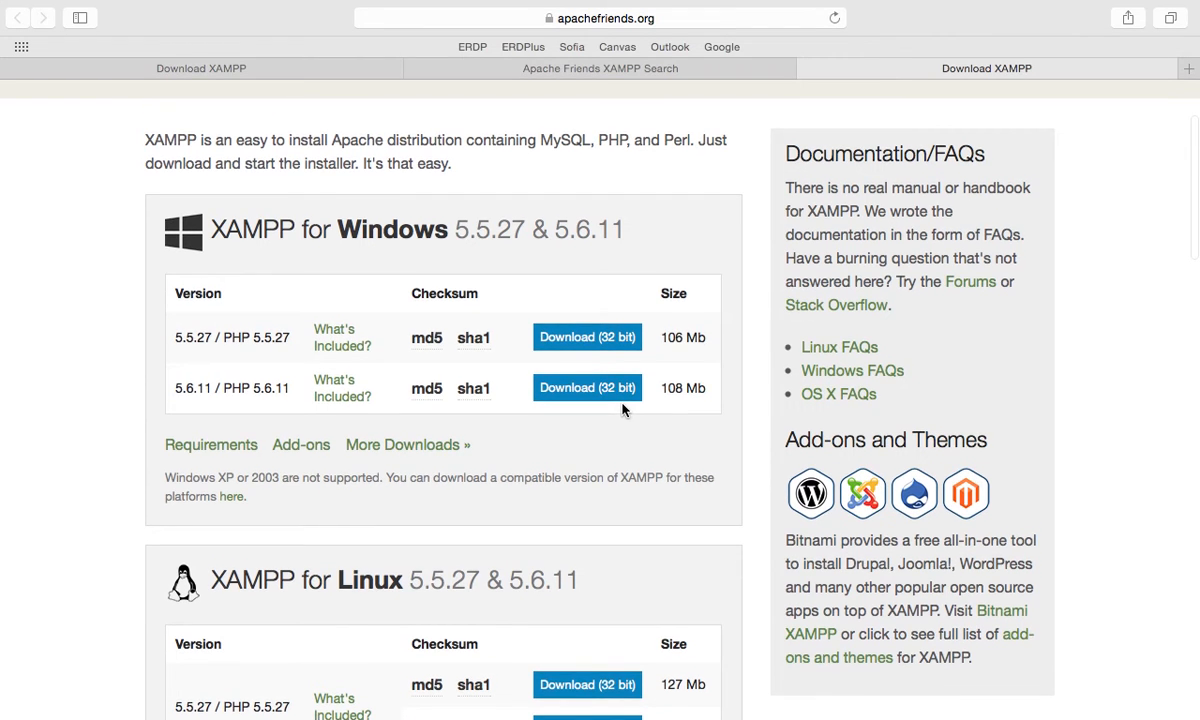
pyautogui.scroll(5, 622, 410)
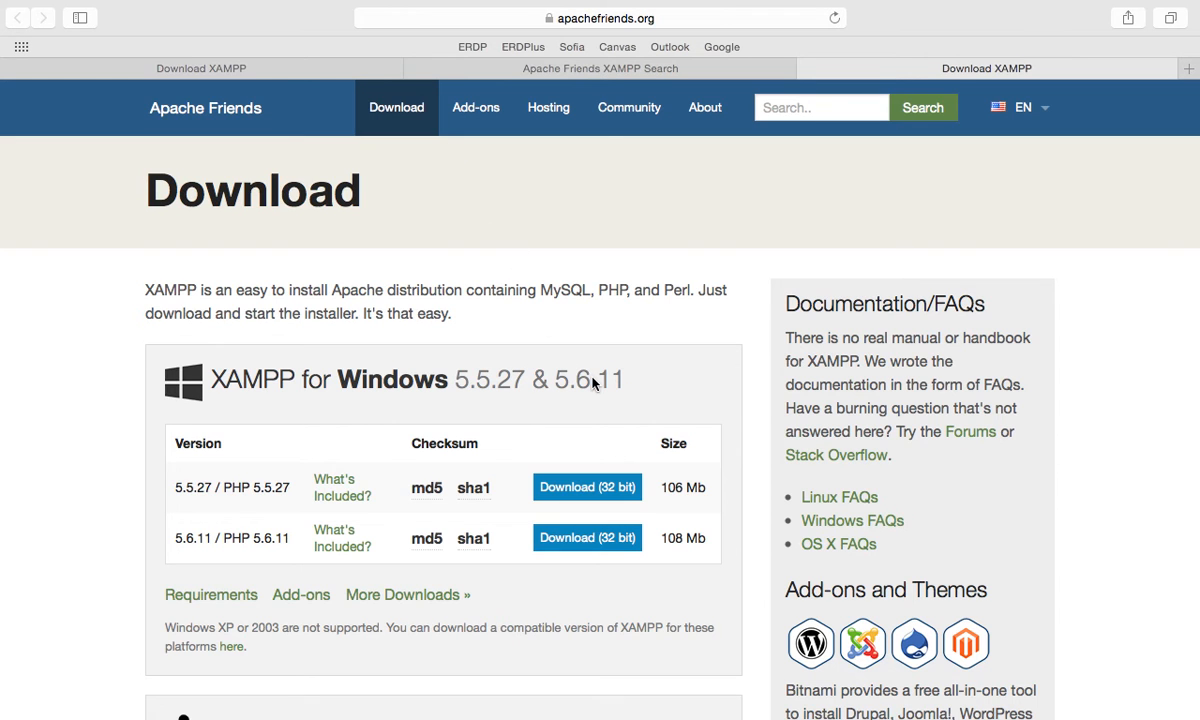
# Compare the XAMPP for Linux and OS X packages with the Windows ones, ending at the start of the Download page.
pyautogui.scroll(-15, 592, 383)
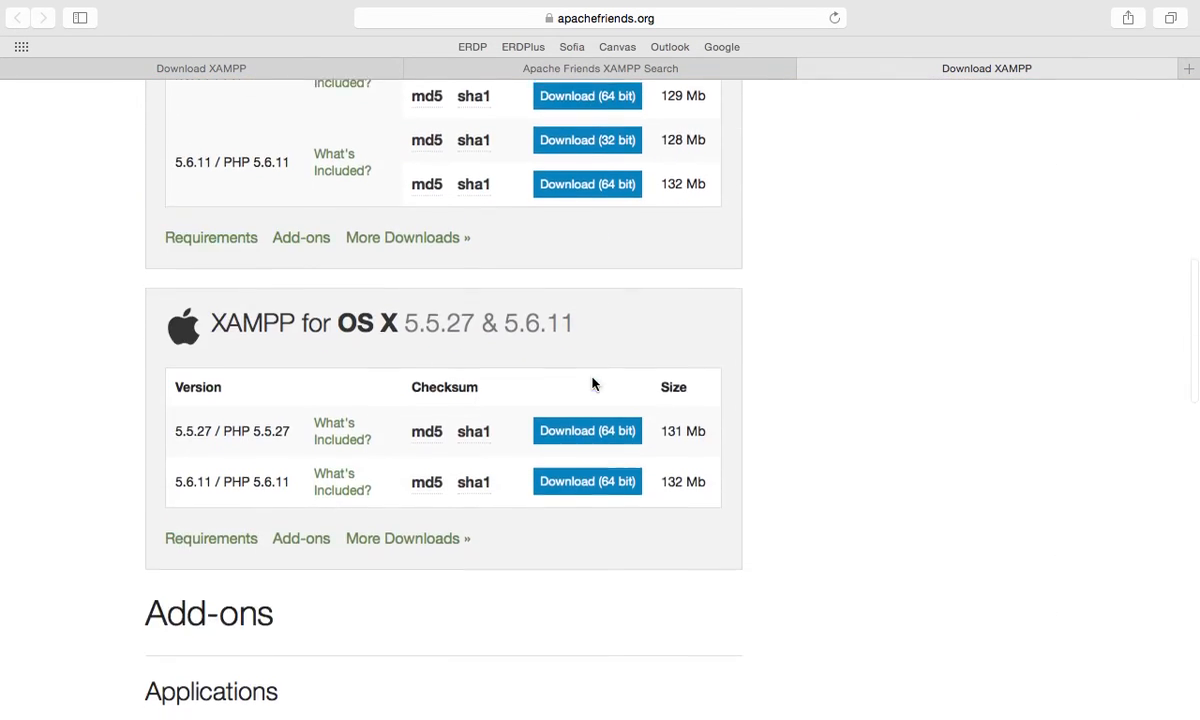
pyautogui.scroll(8, 592, 383)
pyautogui.scroll(-5, 592, 383)
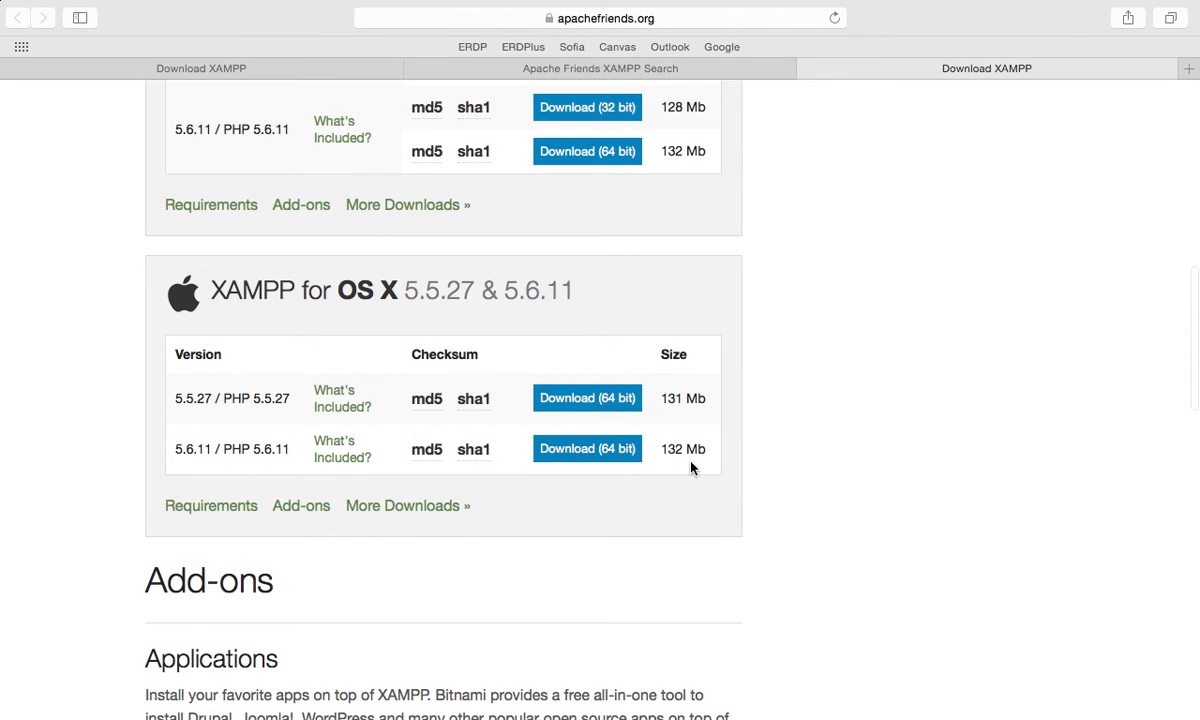
pyautogui.scroll(5, 710, 464)
pyautogui.scroll(1, 710, 464)
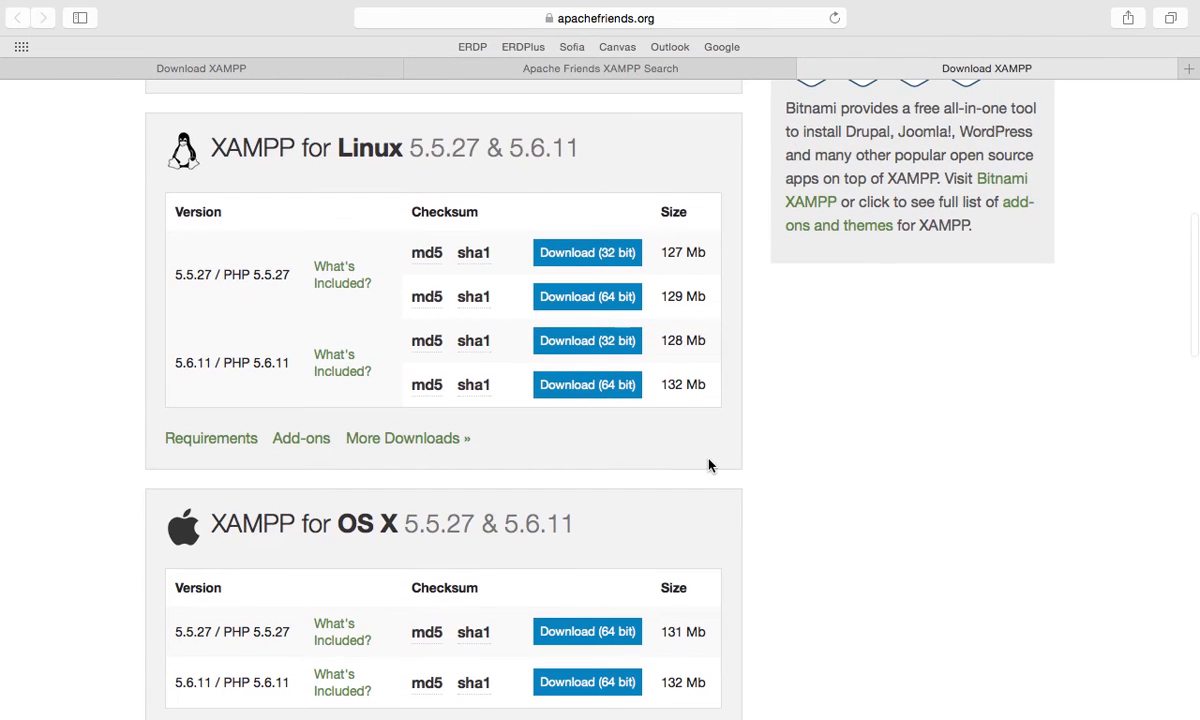
pyautogui.scroll(3, 710, 464)
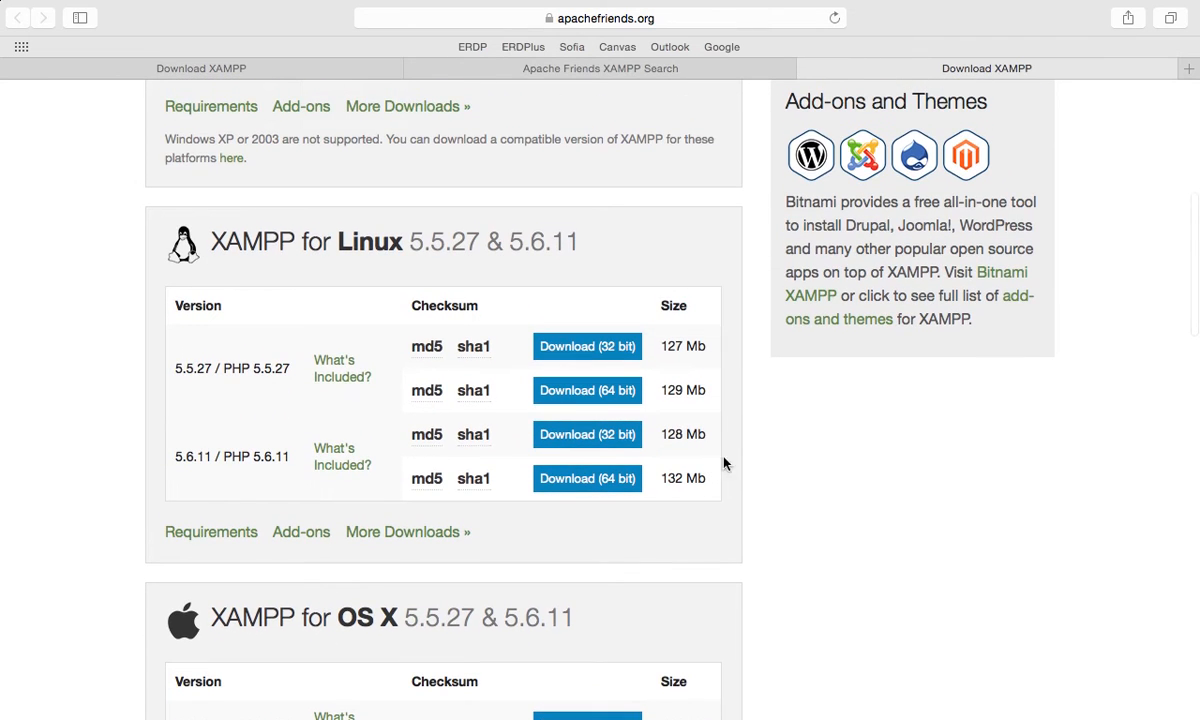
pyautogui.scroll(8, 801, 442)
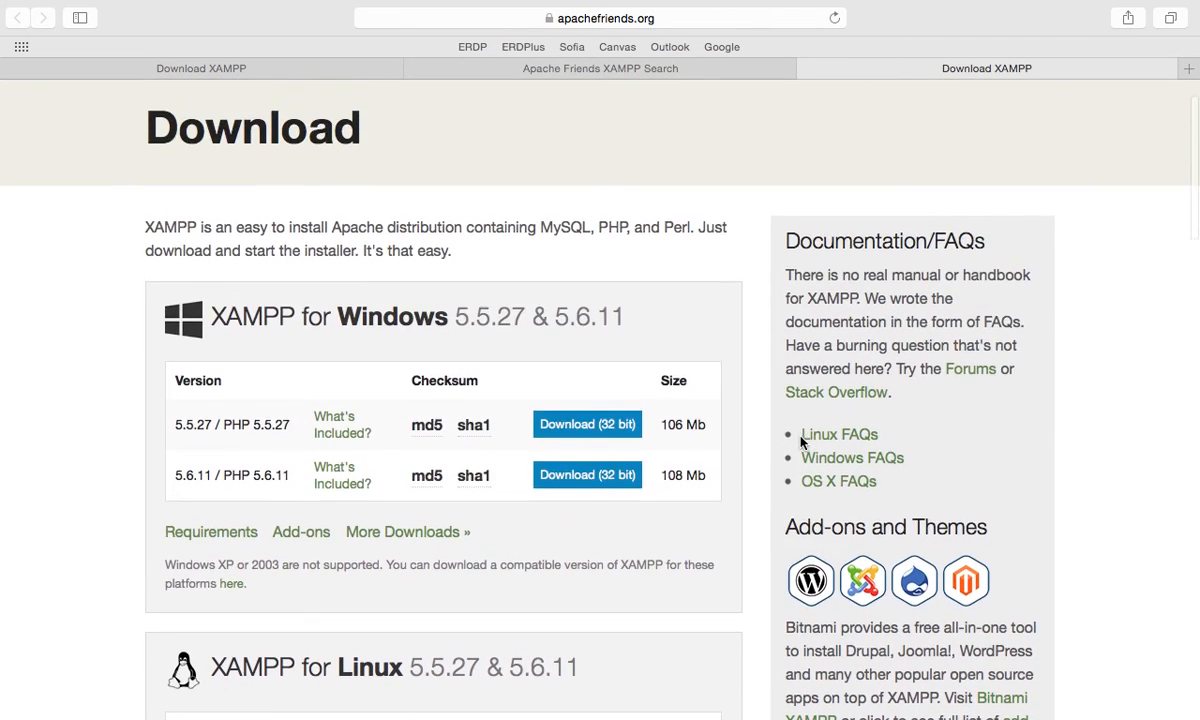
pyautogui.scroll(2, 801, 442)
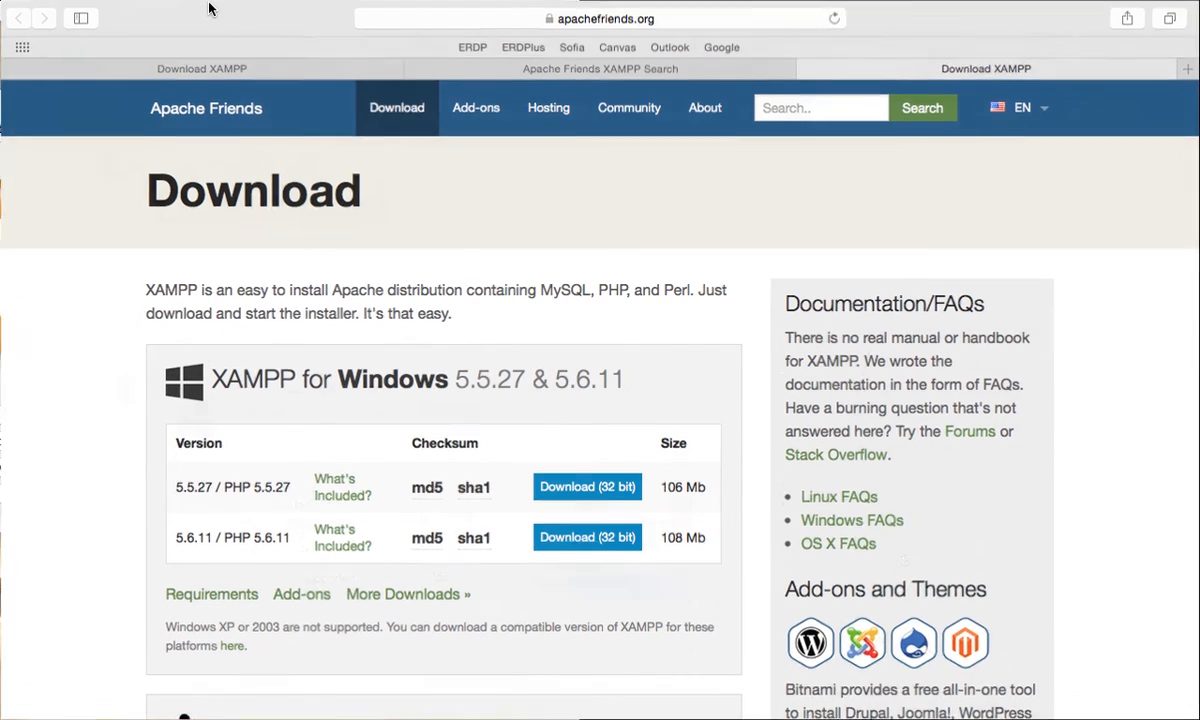
# Close the browser window and quit the open XAMPP 5.6.8-0 manager, confirming the closure.
pyautogui.press('Escape')
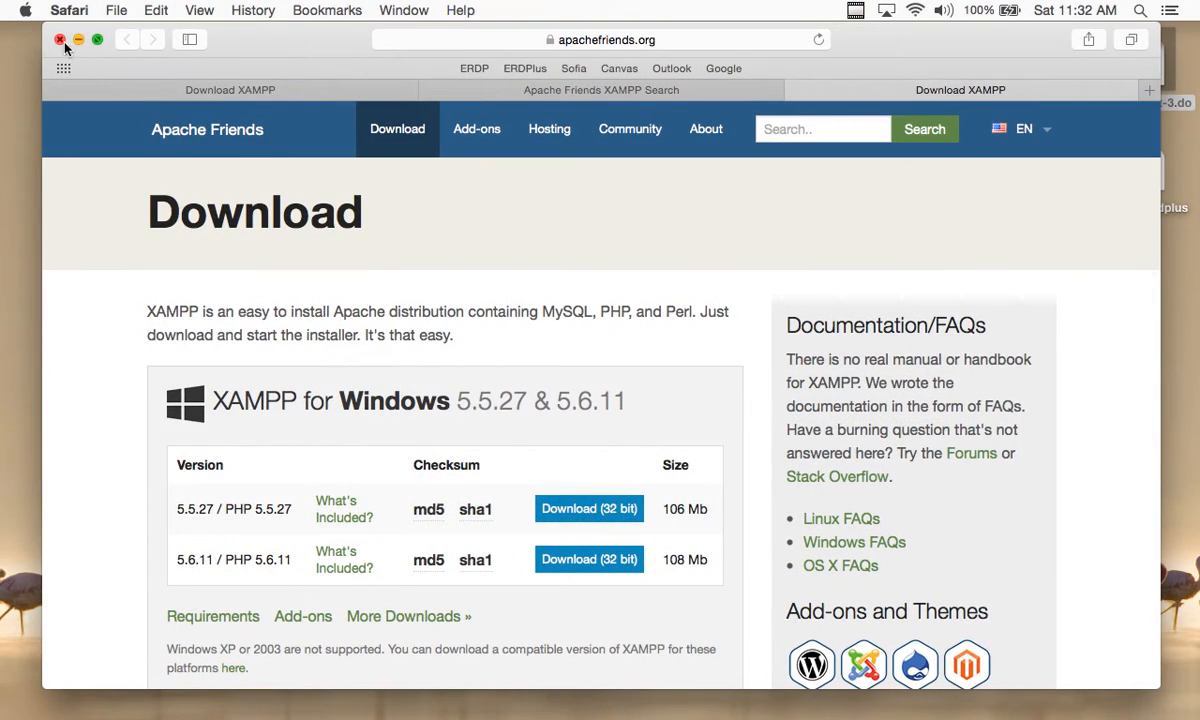
pyautogui.click(60, 40)
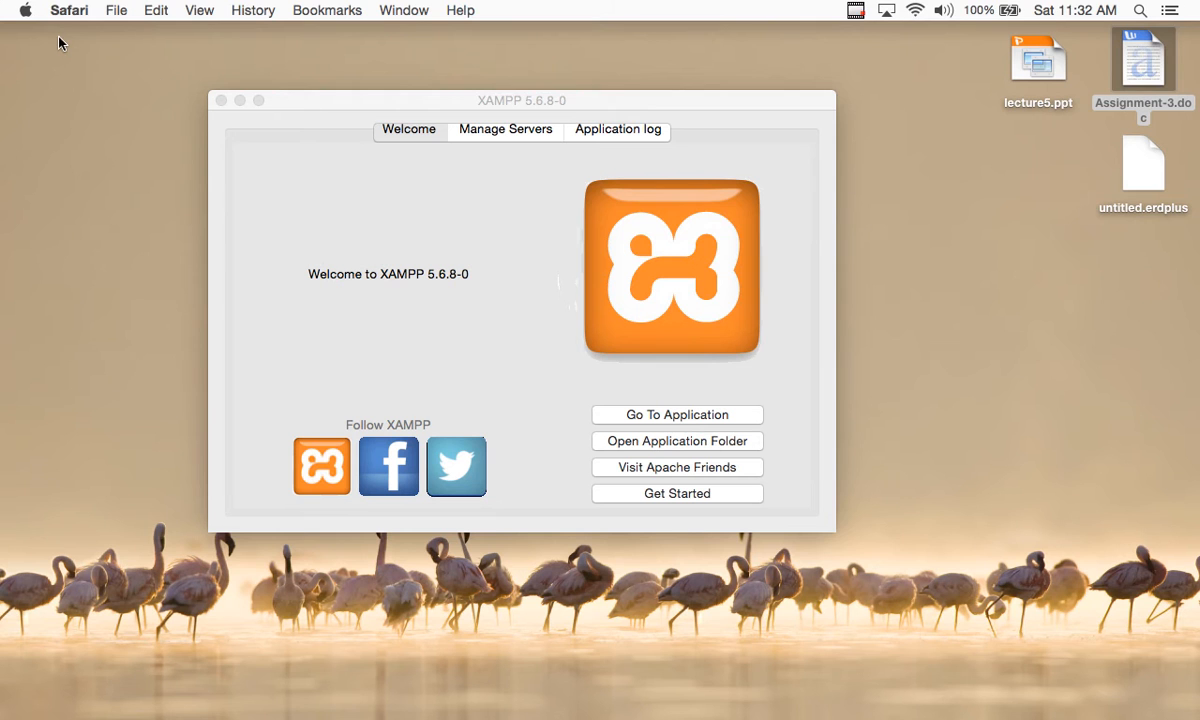
pyautogui.click(347, 134)
pyautogui.click(221, 100)
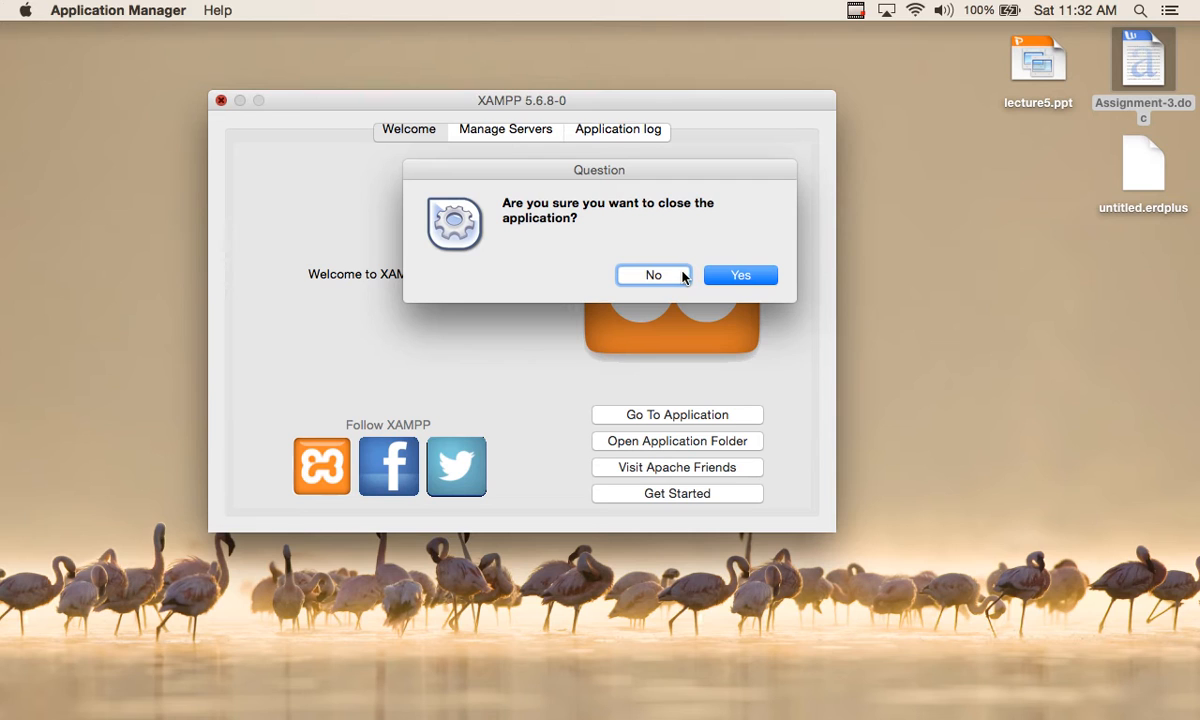
pyautogui.click(740, 275)
# Launch manager-osx from the installed applications and move its XAMPP window slightly up on the desktop.
pyautogui.moveTo(620, 716)
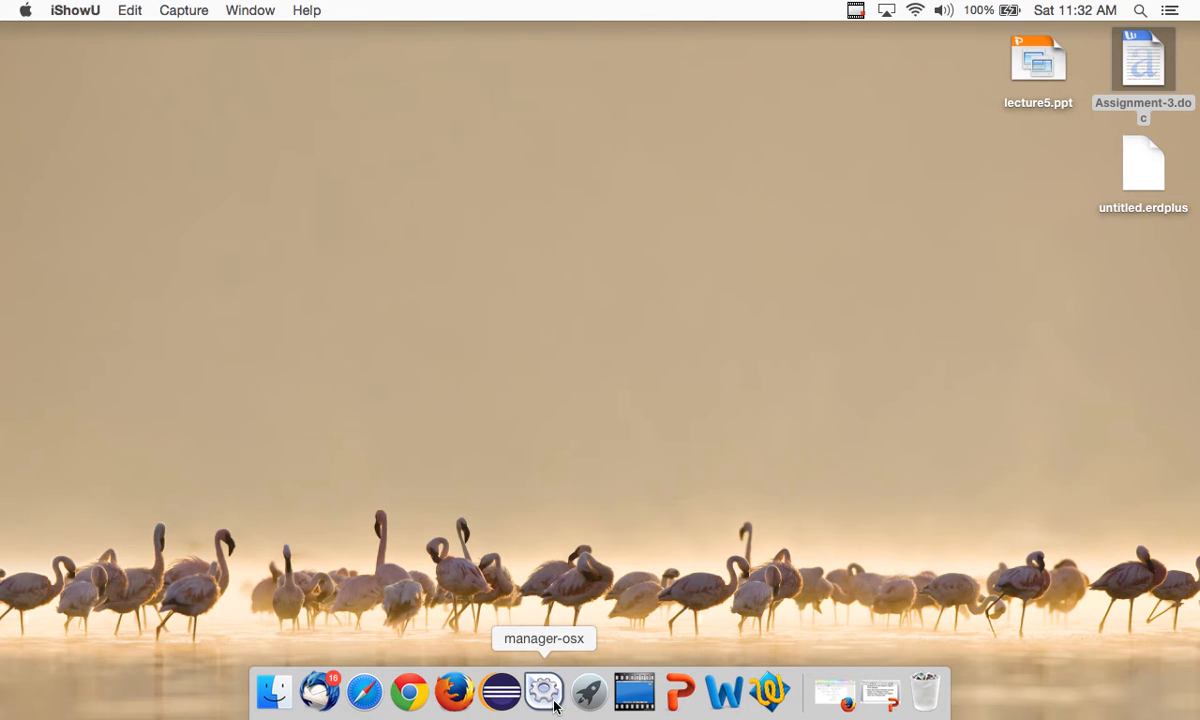
pyautogui.click(589, 695)
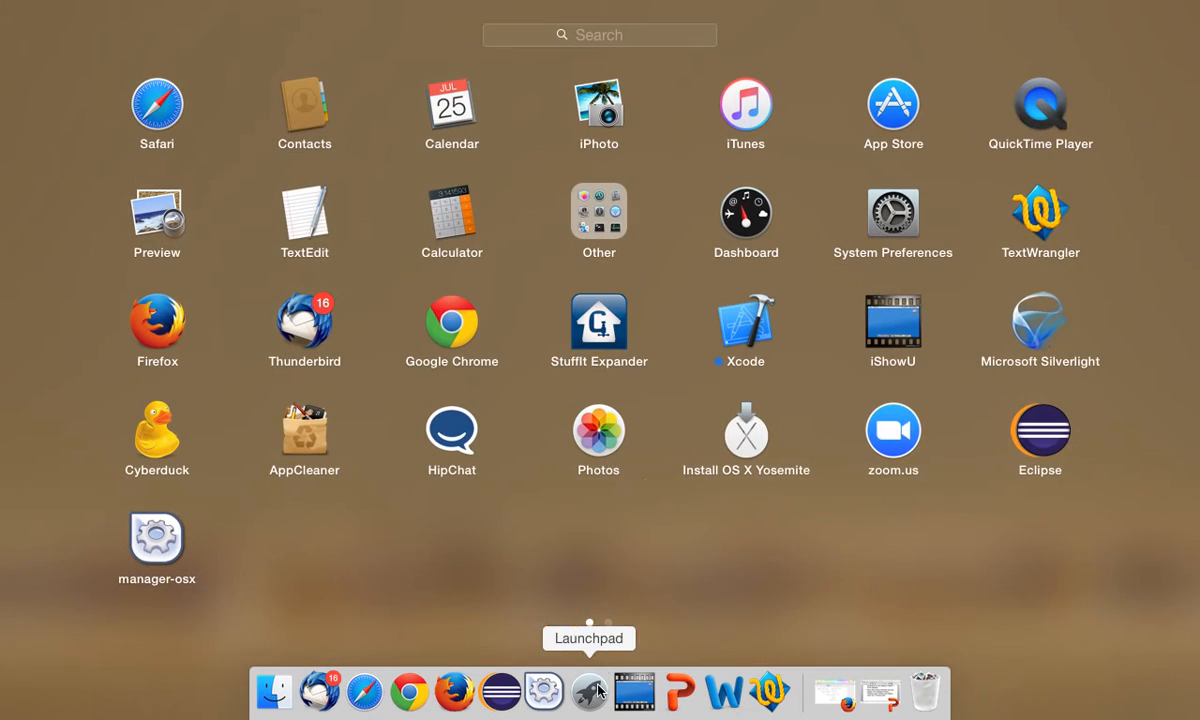
pyautogui.click(178, 591)
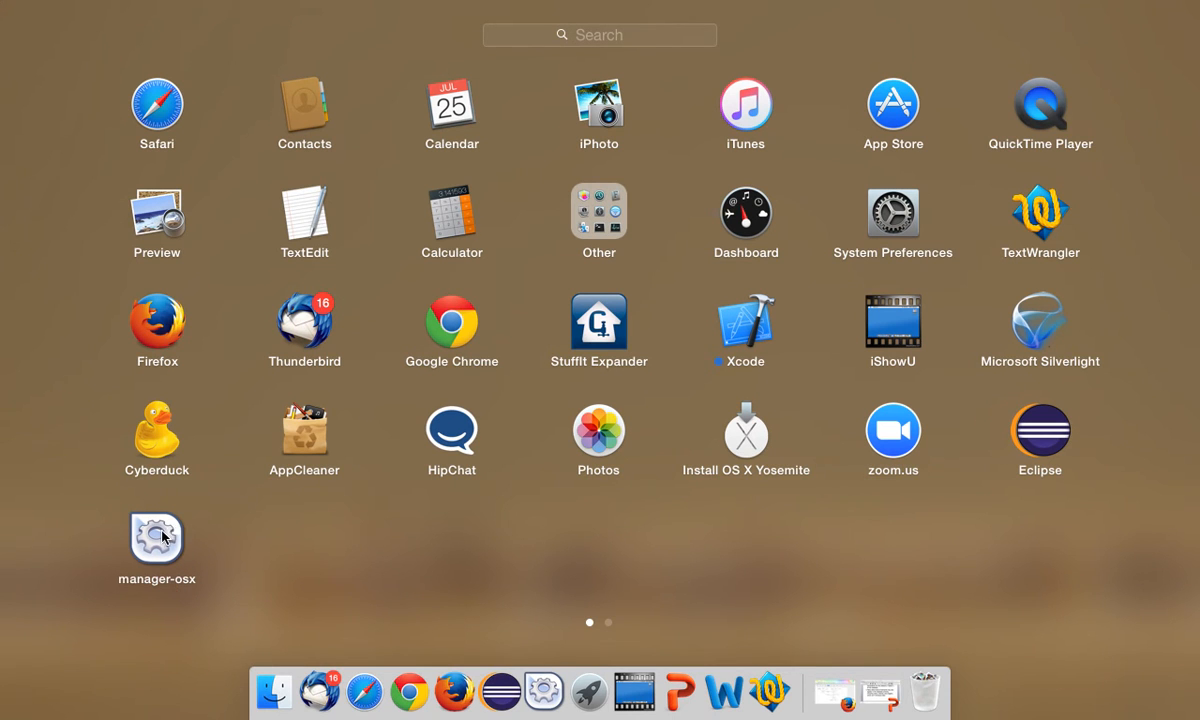
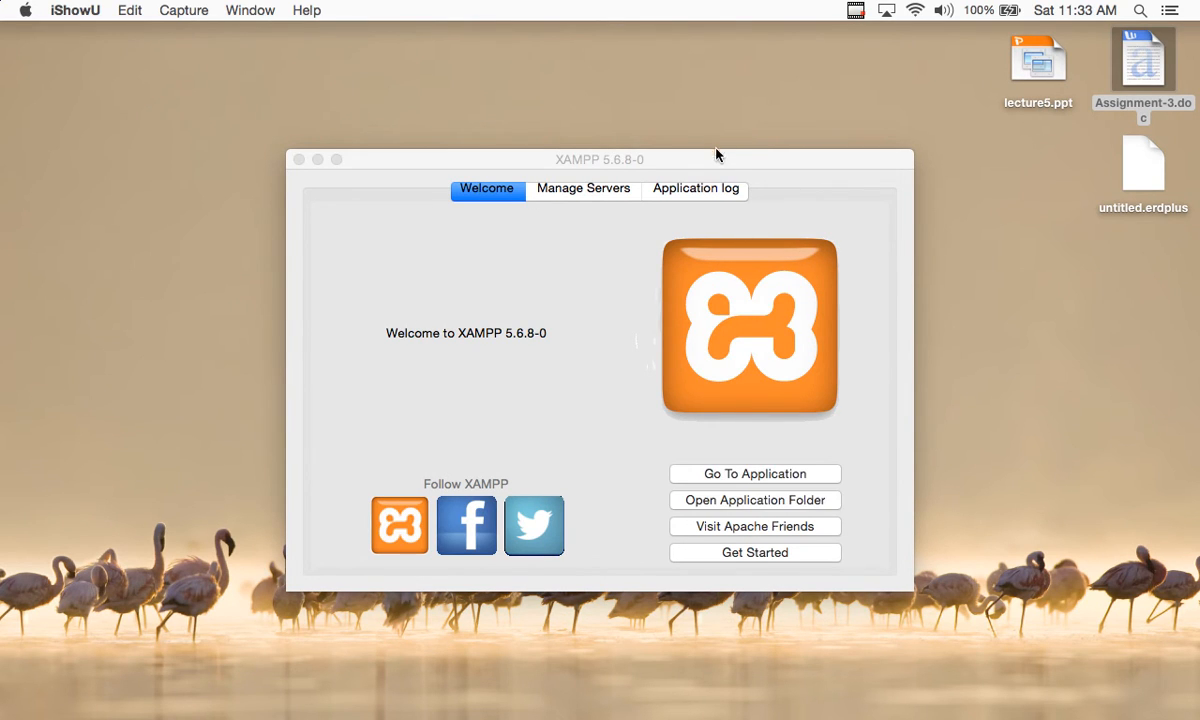
pyautogui.moveTo(713, 163); pyautogui.dragTo(687, 130)
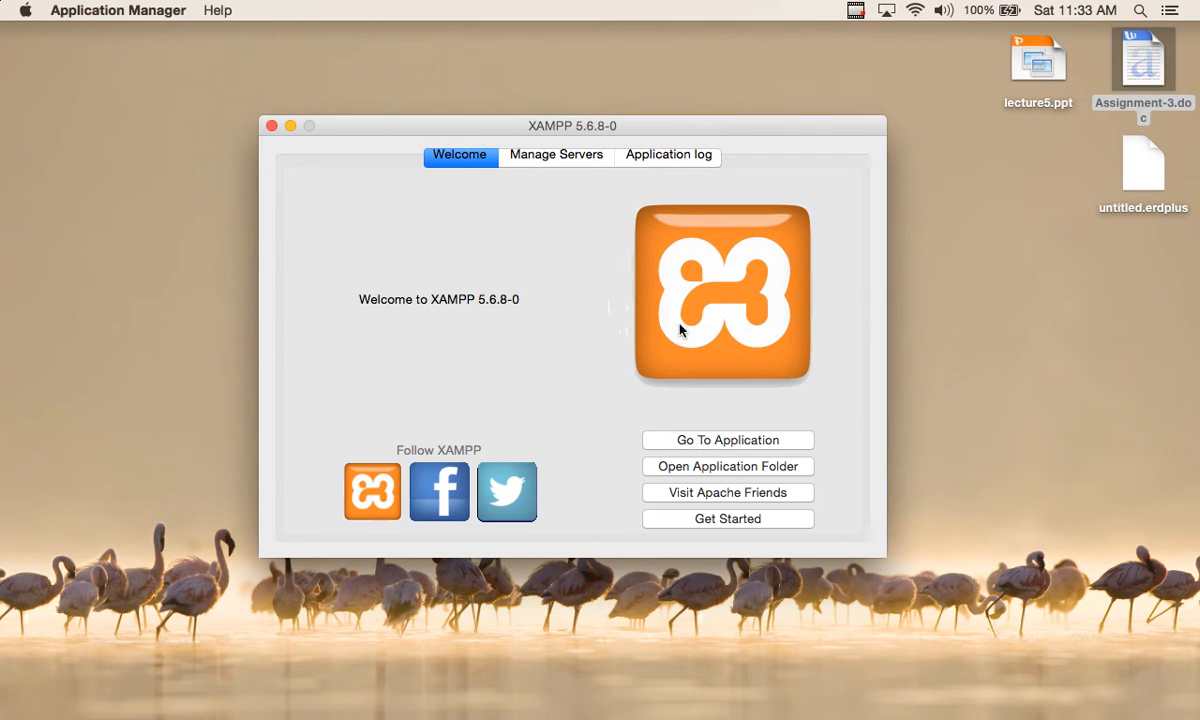
# Start the Apache Web Server and the MySQL Database in the XAMPP server manager.
pyautogui.click(587, 158)
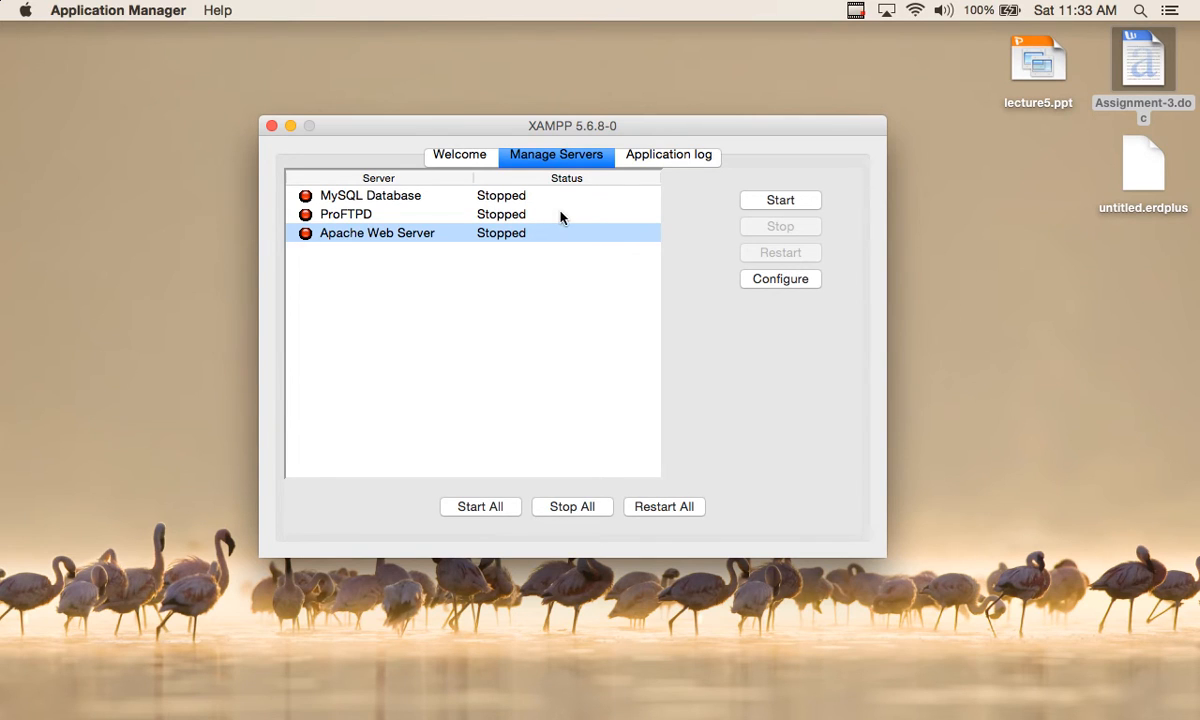
pyautogui.click(771, 205)
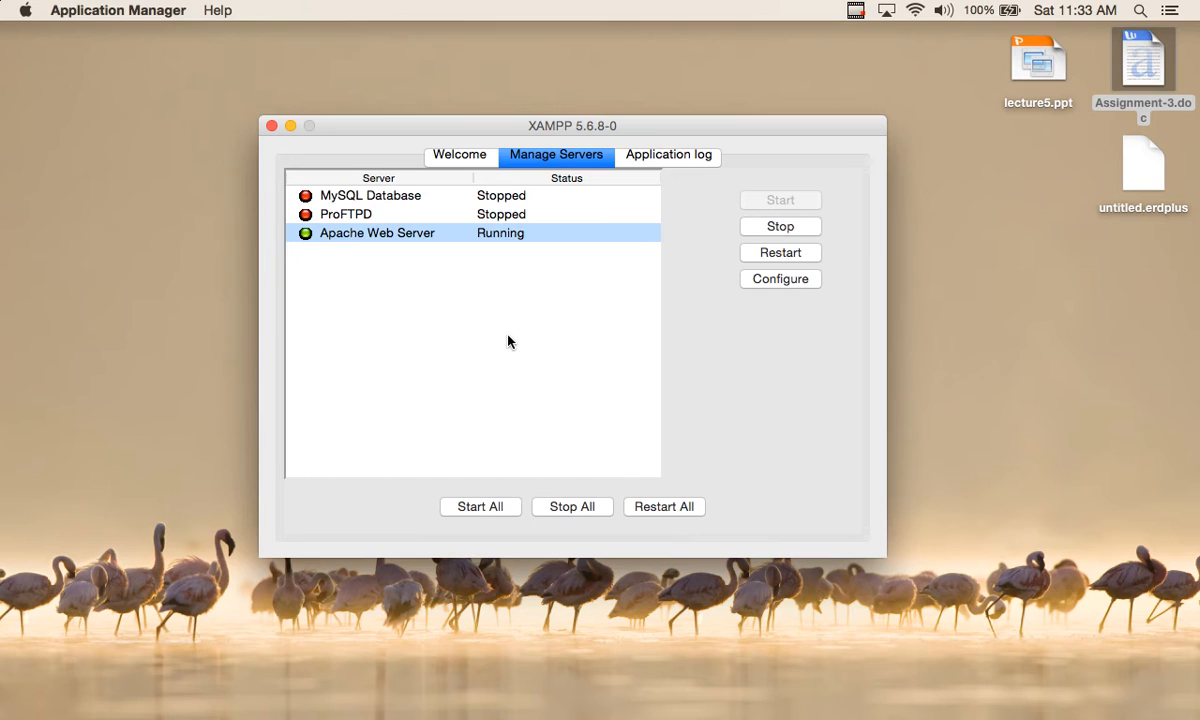
pyautogui.click(533, 199)
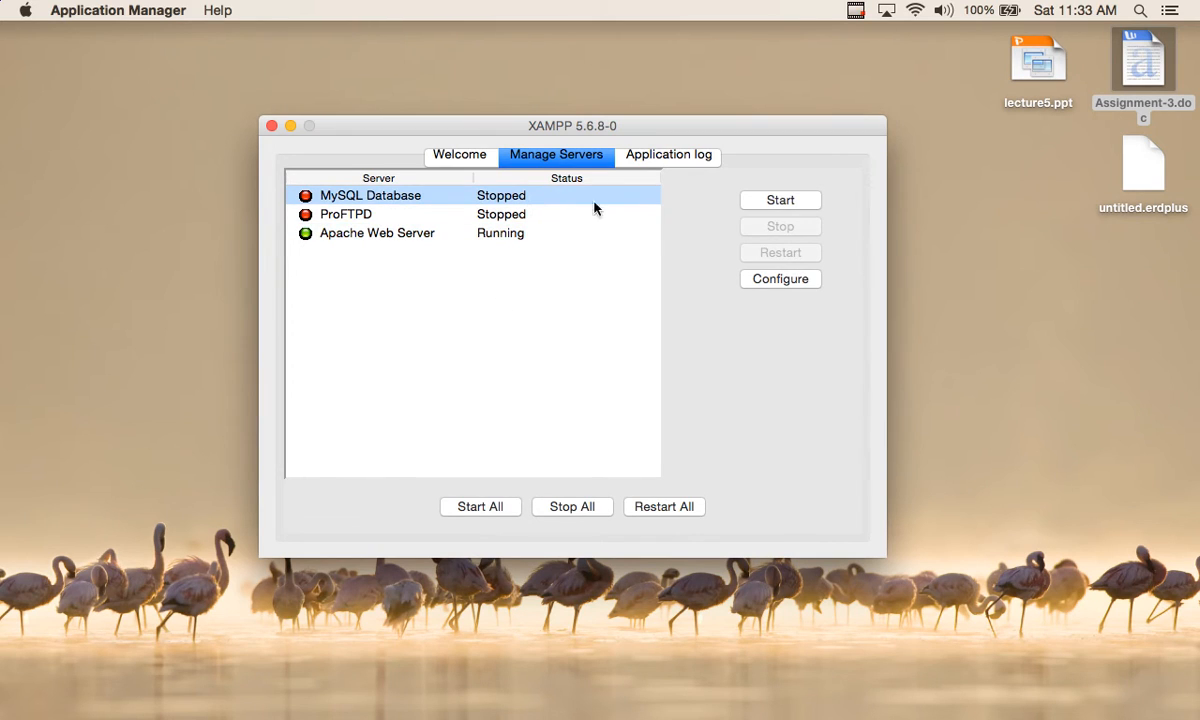
pyautogui.click(773, 205)
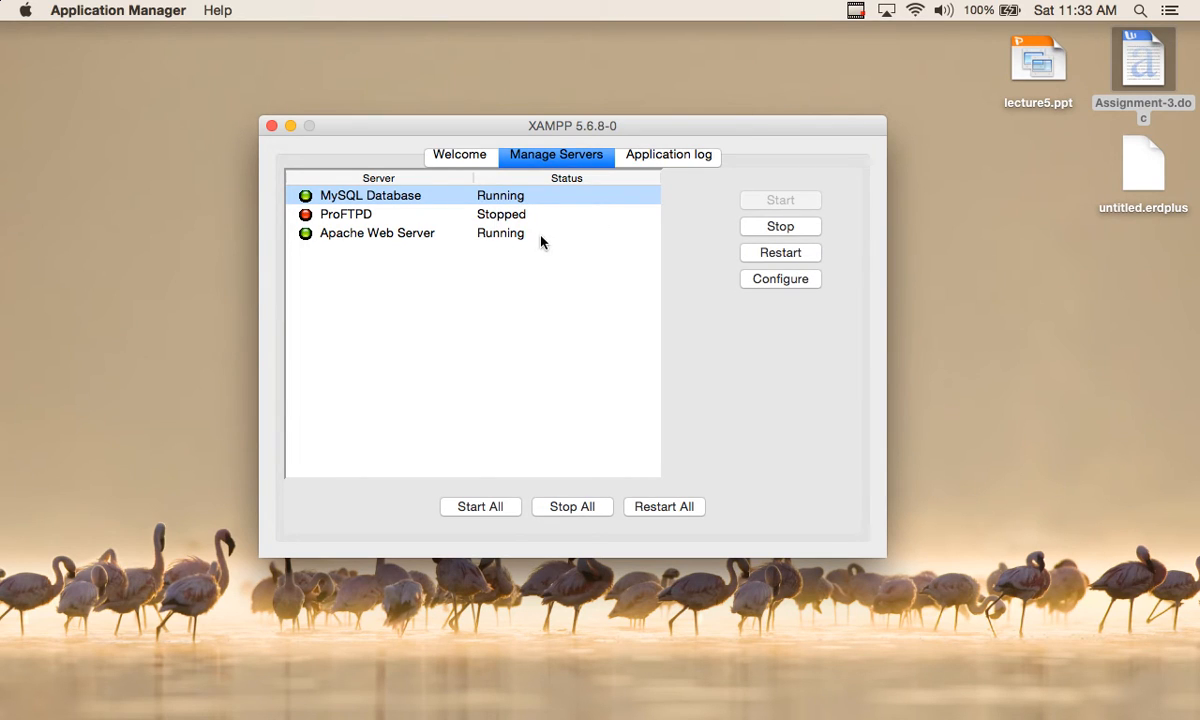
# Check the status of the Apache Web Server and MySQL Database, then return to the XAMPP welcome page.
pyautogui.click(470, 236)
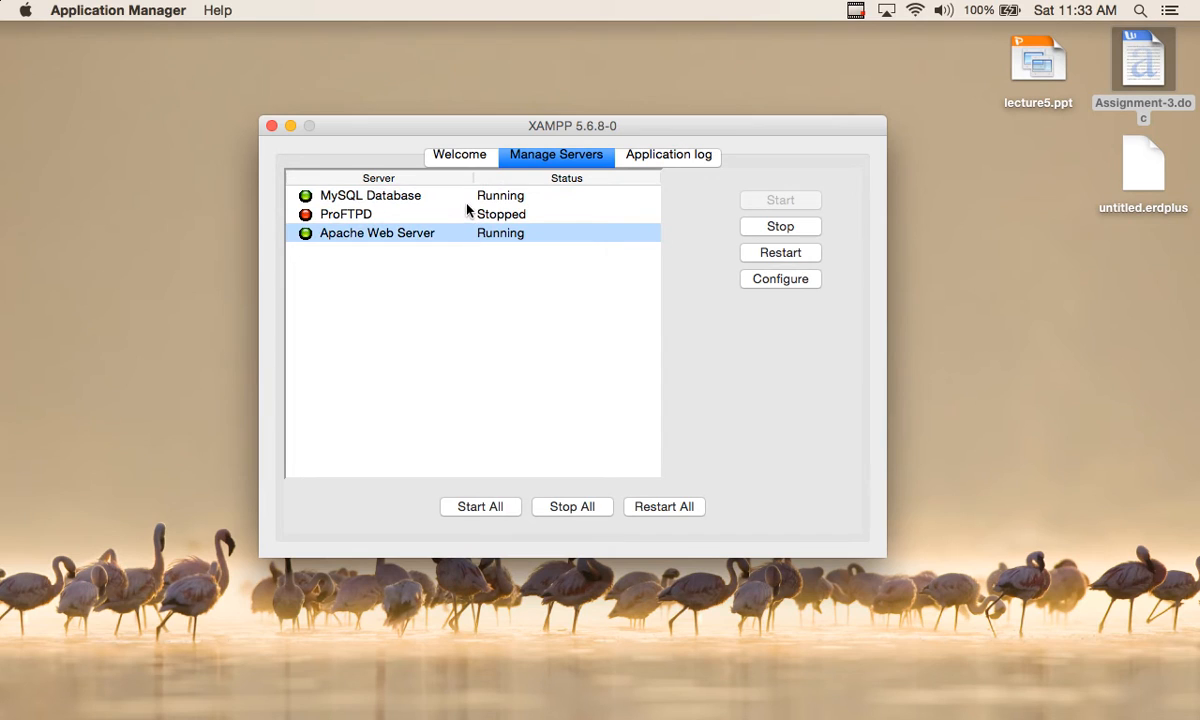
pyautogui.click(478, 198)
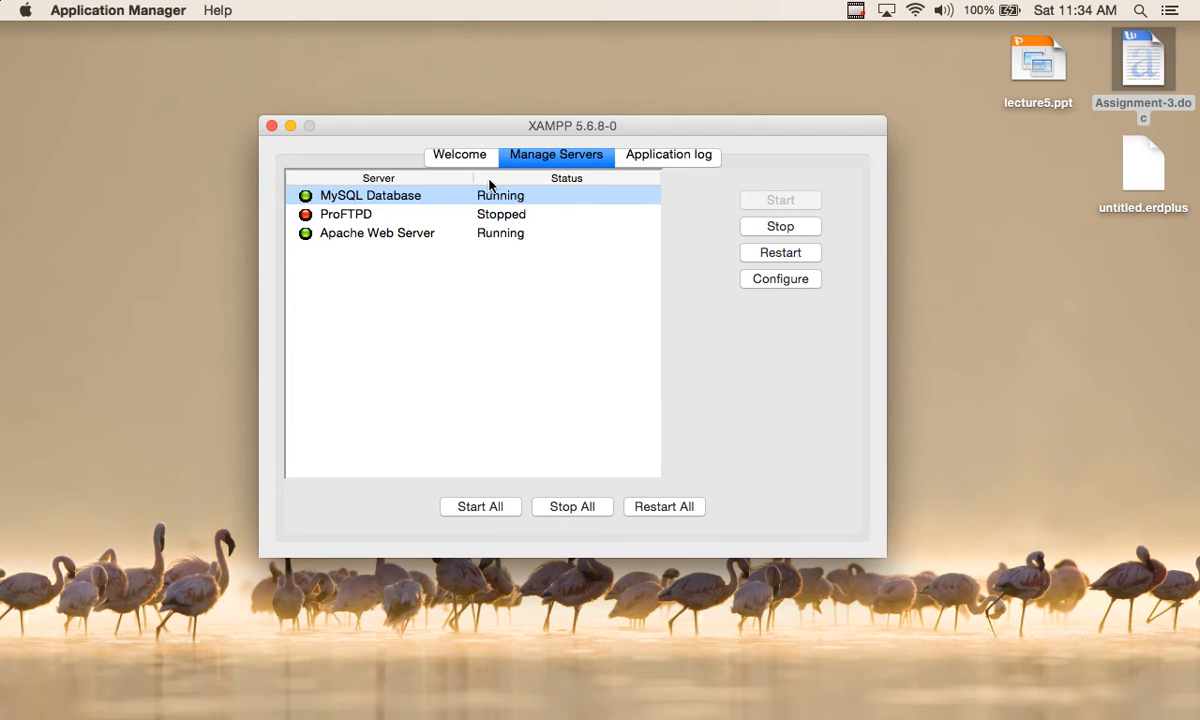
pyautogui.click(463, 163)
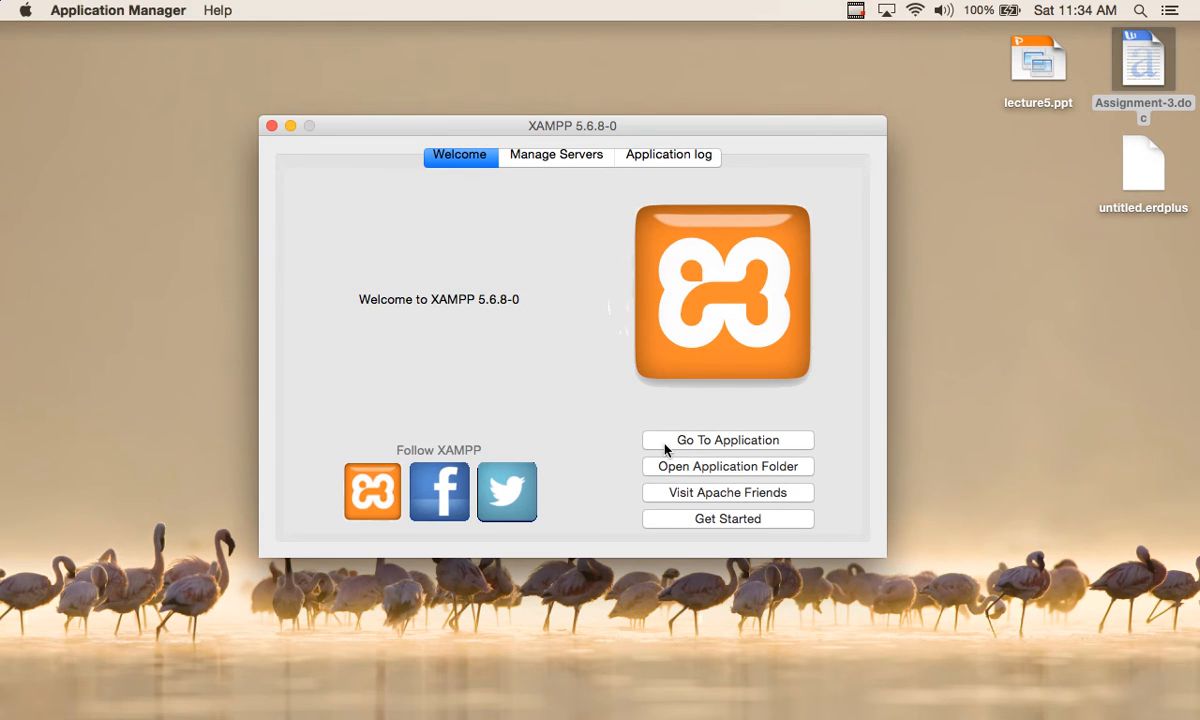
# Open the local XAMPP for Mac OS X web page from the XAMPP manager and go to phpMyAdmin.
pyautogui.click(722, 442)
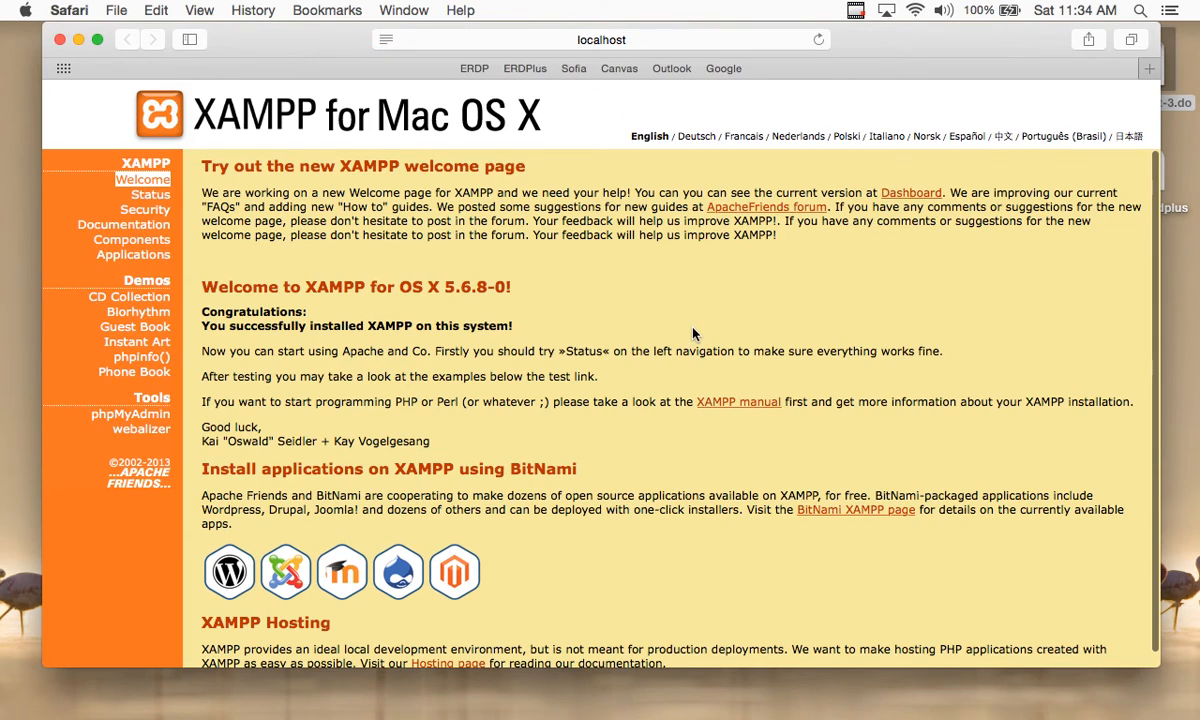
pyautogui.scroll(-1, 694, 334)
pyautogui.scroll(1, 694, 334)
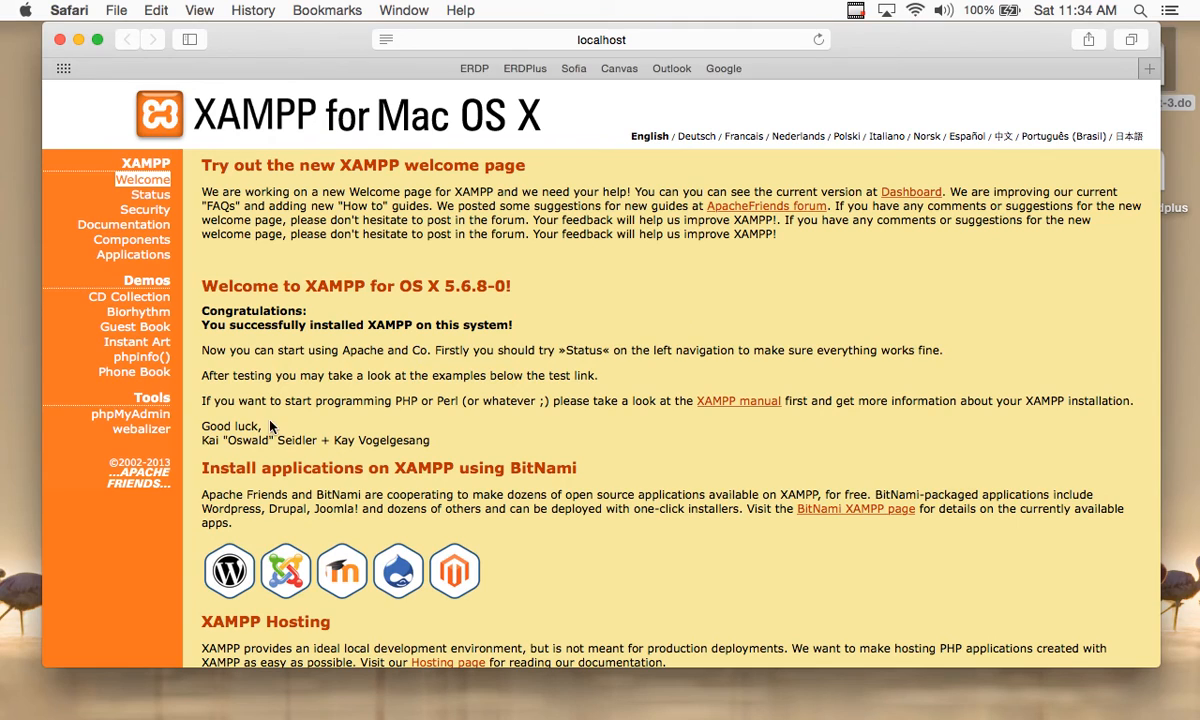
pyautogui.click(135, 418)
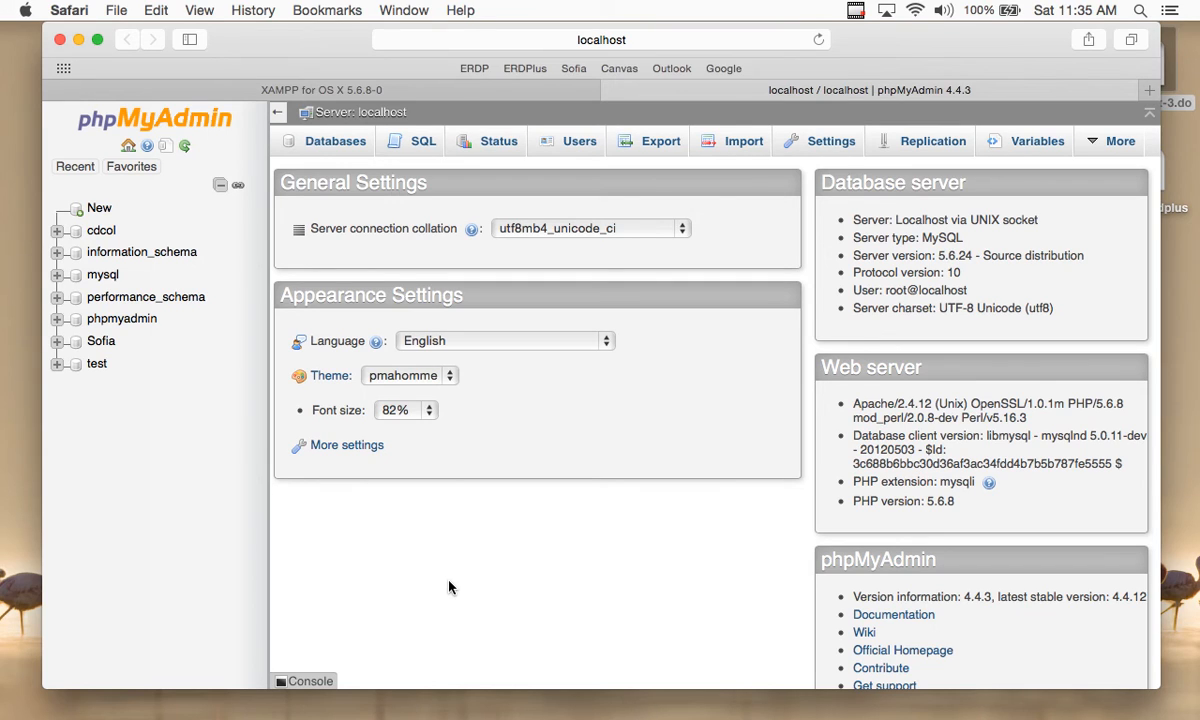
# Expand the Sofia database and view the booking table's rows and column structure.
pyautogui.click(57, 341)
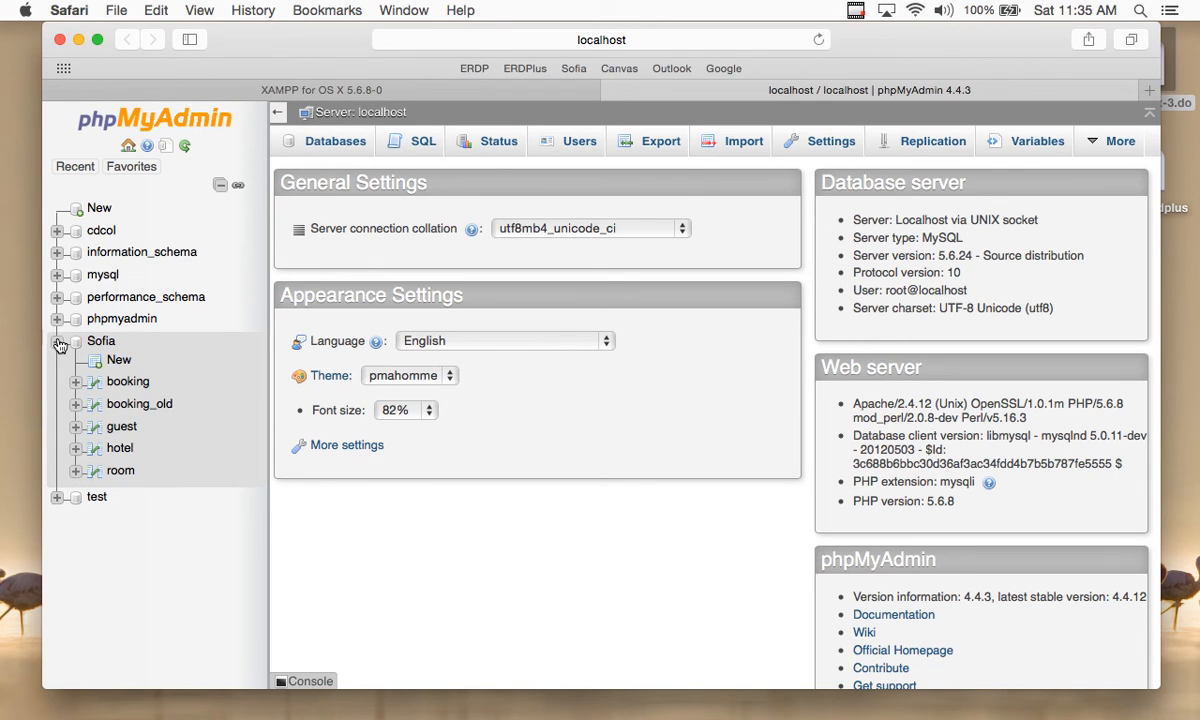
pyautogui.click(58, 342)
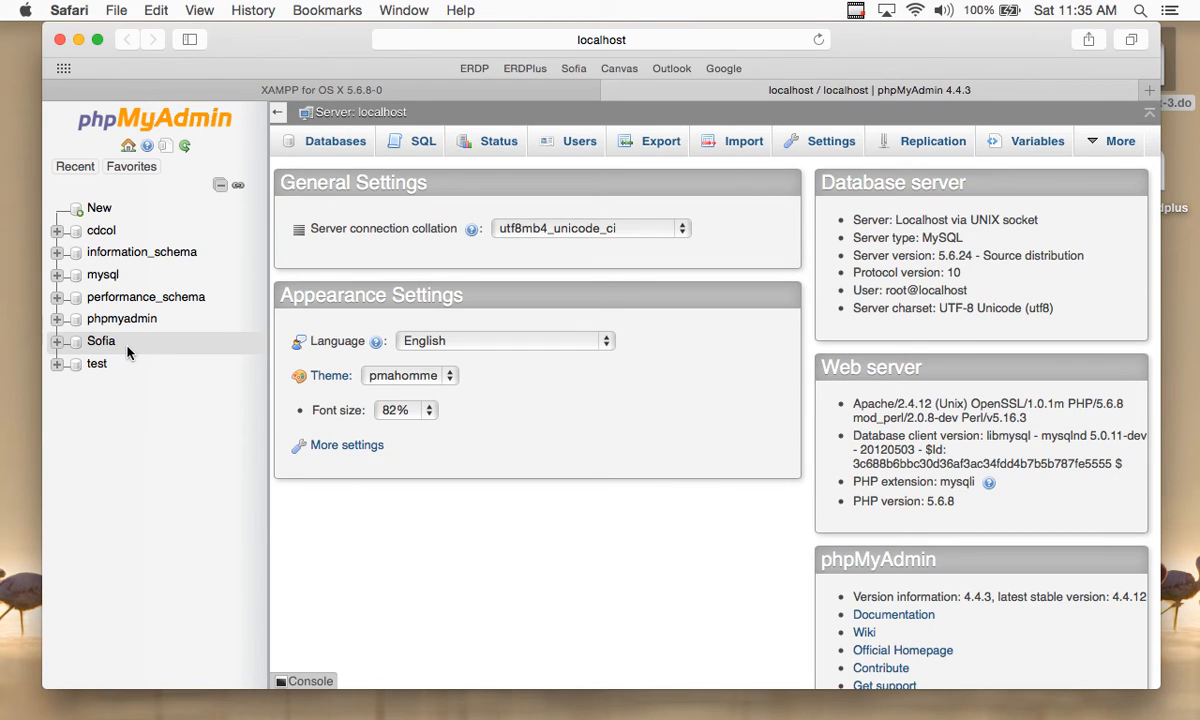
pyautogui.click(57, 342)
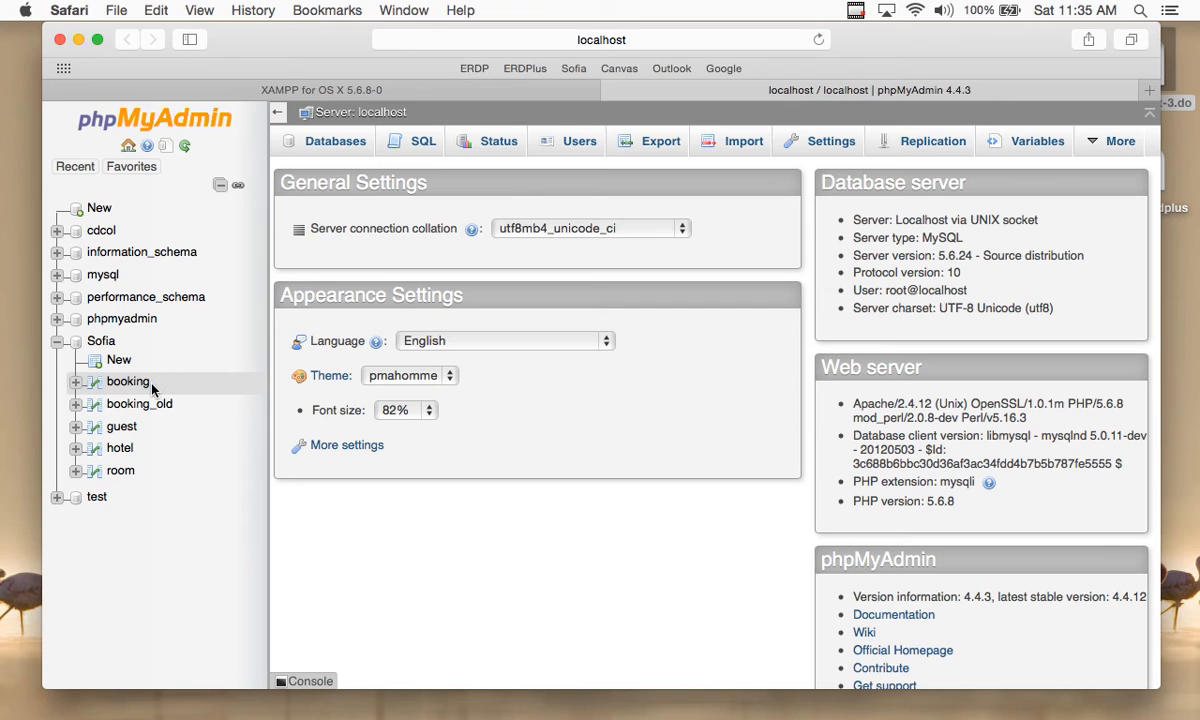
pyautogui.click(75, 383)
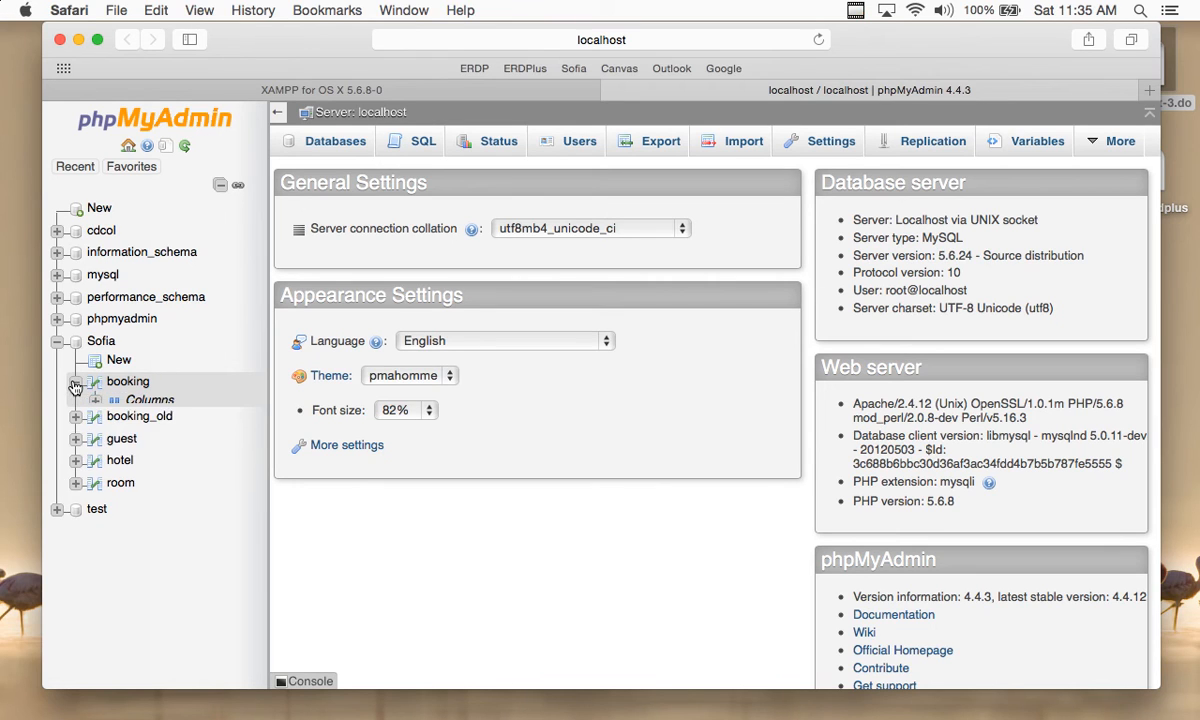
pyautogui.click(129, 383)
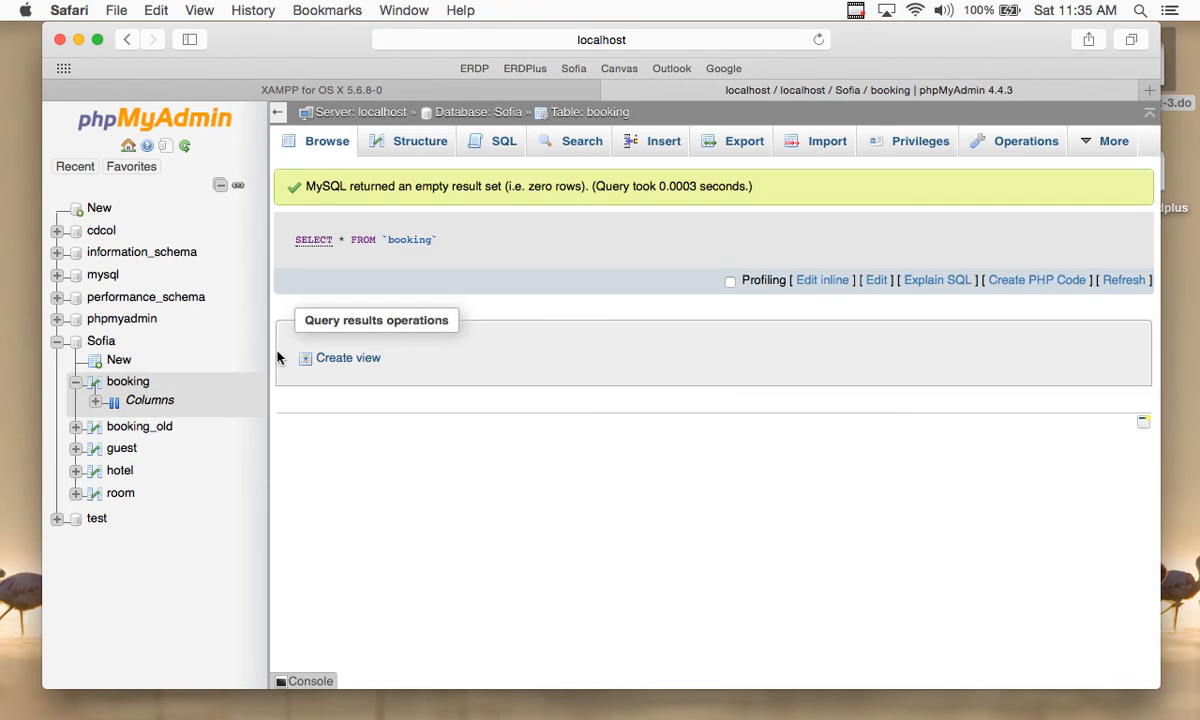
pyautogui.click(390, 141)
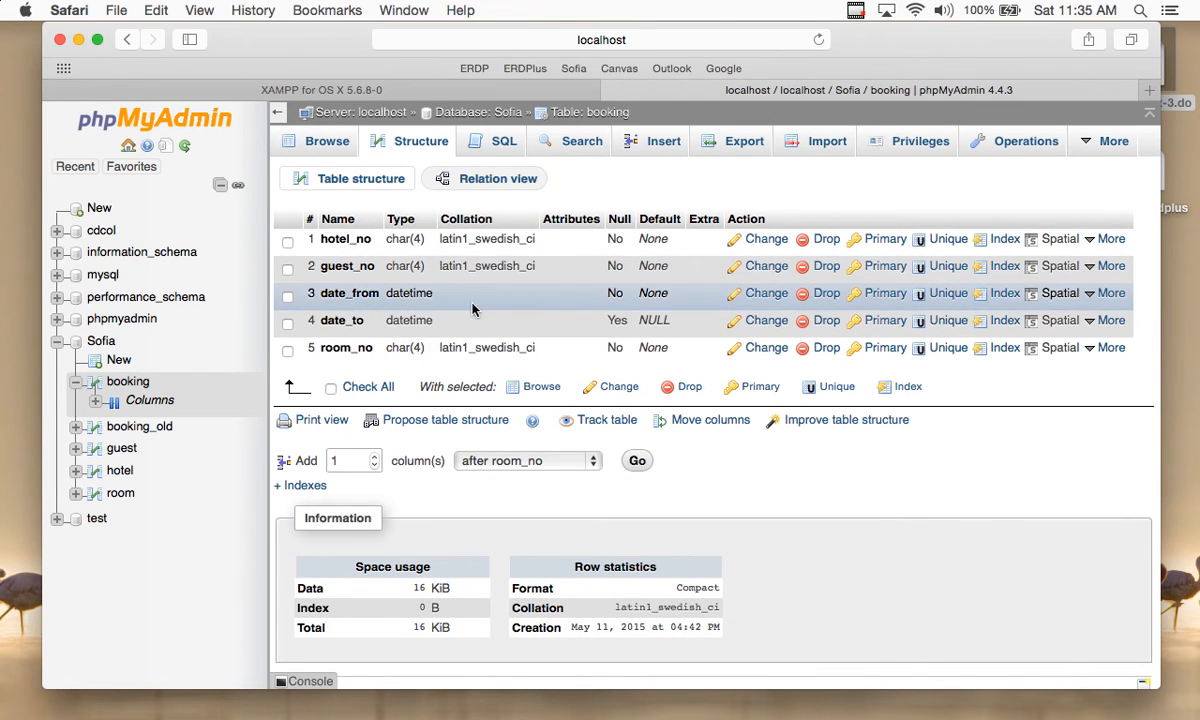
# View the rows and column structure of the guest table in the Sofia database.
pyautogui.click(75, 448)
pyautogui.click(122, 449)
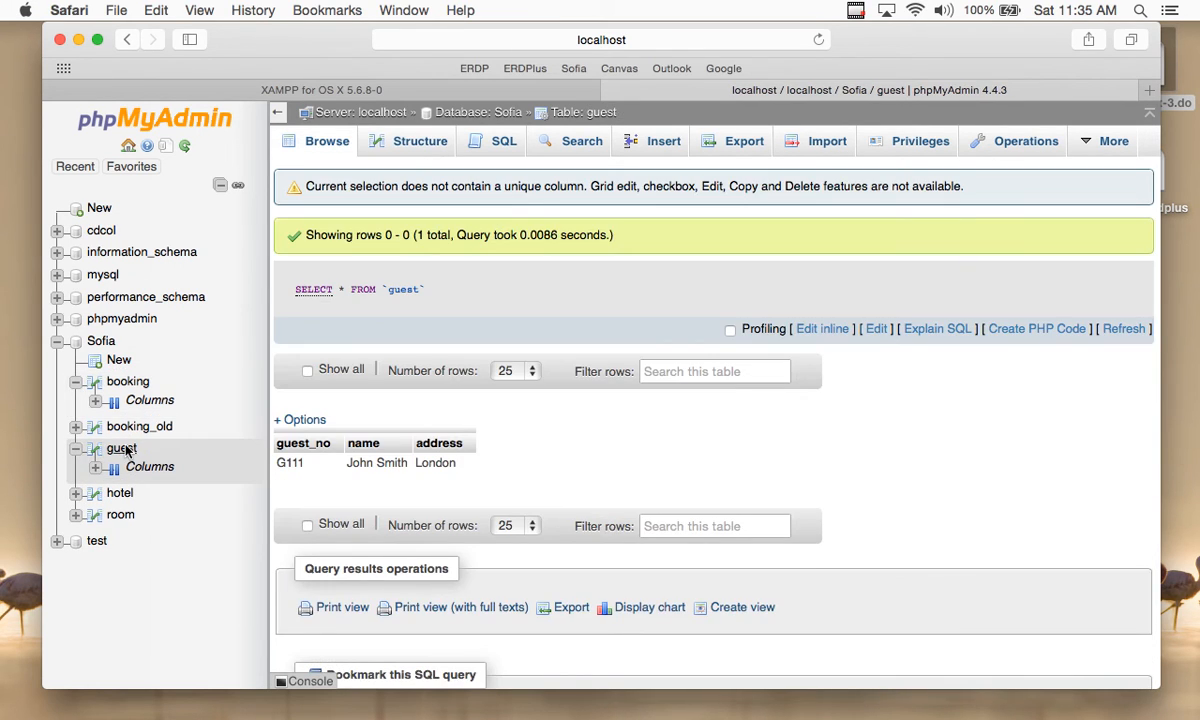
pyautogui.click(450, 144)
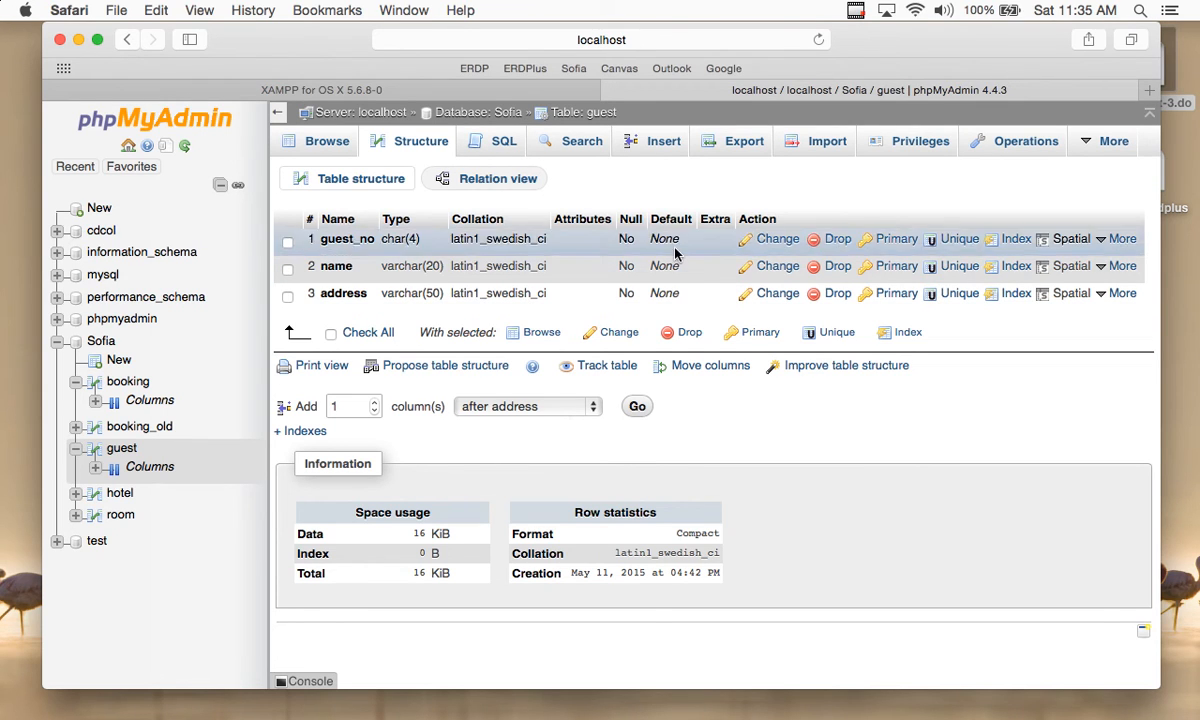
# Replace the default SQL query for the guest table with "select name from guest;" and run it.
pyautogui.click(488, 142)
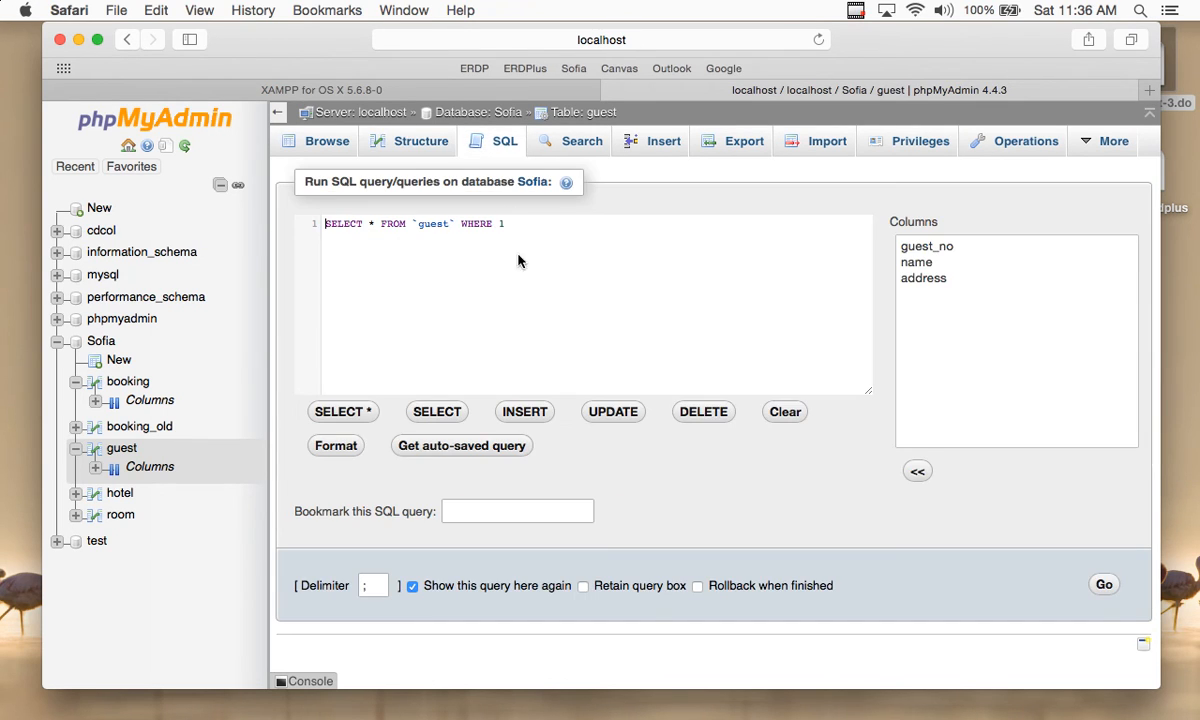
pyautogui.press('BackSpace')
pyautogui.press('BackSpace')
pyautogui.press('BackSpace')
pyautogui.press('BackSpace')
pyautogui.press('BackSpace')
pyautogui.press('BackSpace')
pyautogui.press('BackSpace')
pyautogui.press('BackSpace')
pyautogui.press('BackSpace')
pyautogui.press('BackSpace')
pyautogui.press('BackSpace')
pyautogui.press('BackSpace')
pyautogui.press('BackSpace')
pyautogui.press('BackSpace')
pyautogui.press('BackSpace')
pyautogui.press('BackSpace')
pyautogui.press('BackSpace')
pyautogui.press('BackSpace')
pyautogui.press('BackSpace')
pyautogui.press('BackSpace')
pyautogui.press('BackSpace')
pyautogui.press('BackSpace')
pyautogui.press('BackSpace')
pyautogui.press('BackSpace')
pyautogui.press('BackSpace')
pyautogui.press('BackSpace')
pyautogui.press('BackSpace')
pyautogui.press('BackSpace')
pyautogui.press('BackSpace')
pyautogui.write('s')
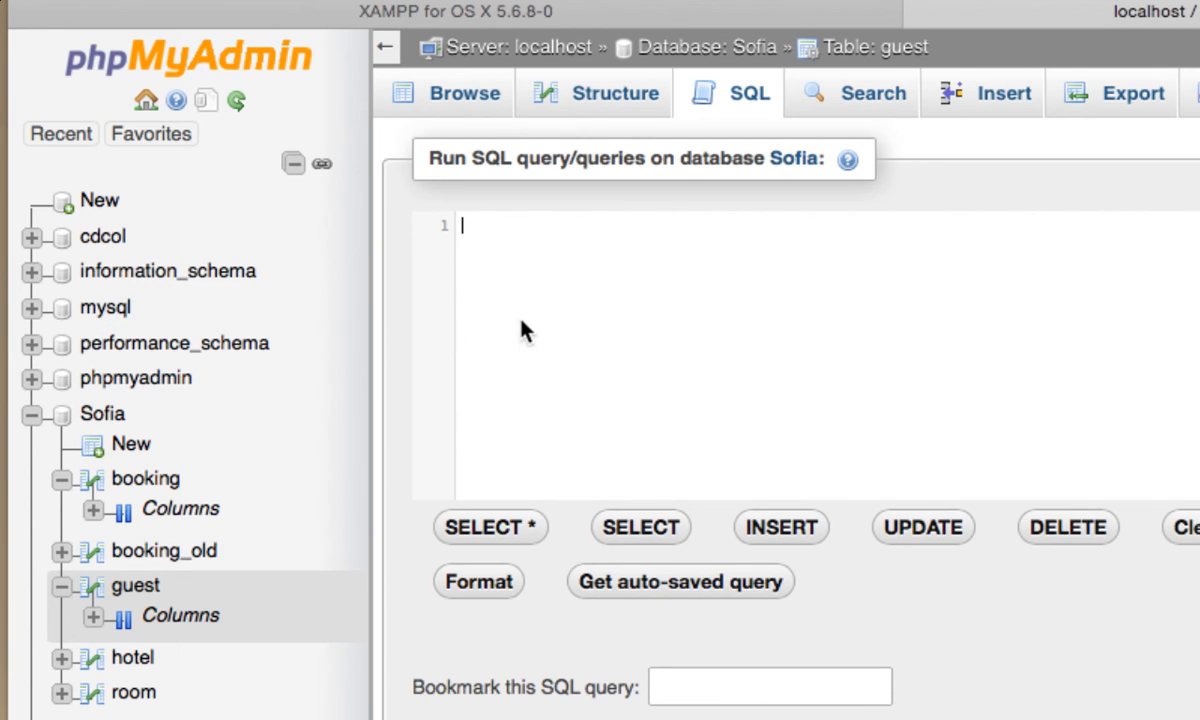
pyautogui.write('select name form')
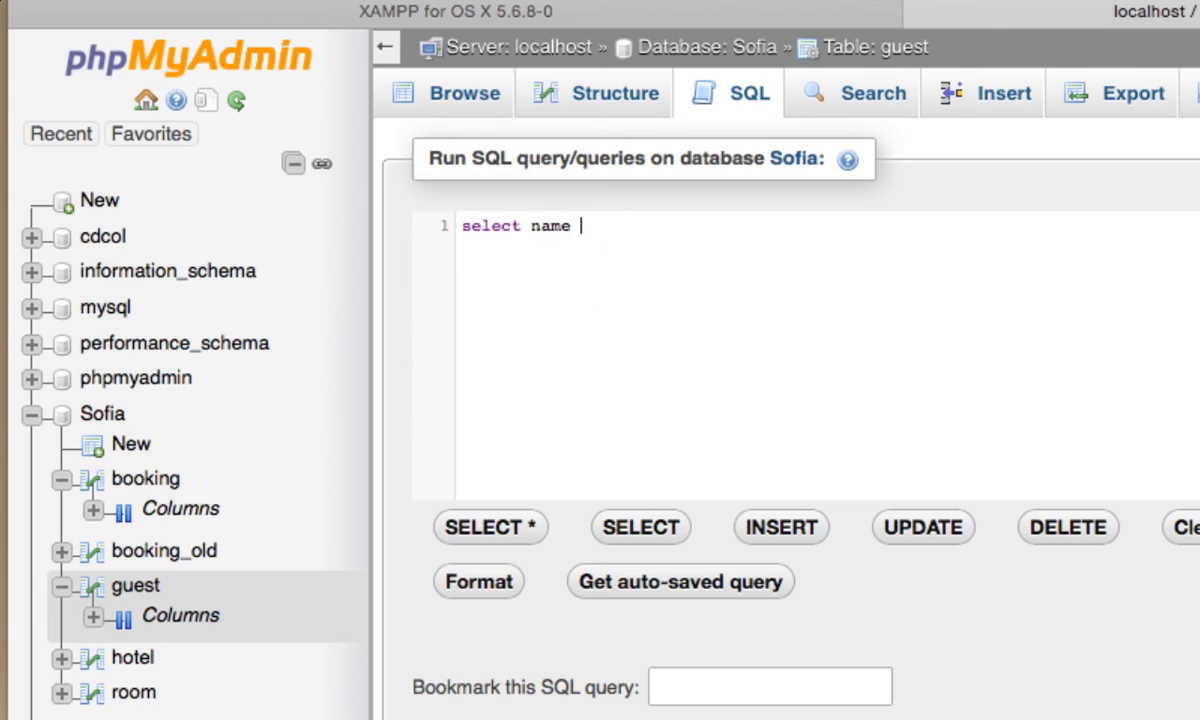
pyautogui.press('BackSpace')
pyautogui.press('BackSpace')
pyautogui.press('BackSpace')
pyautogui.write('ro')
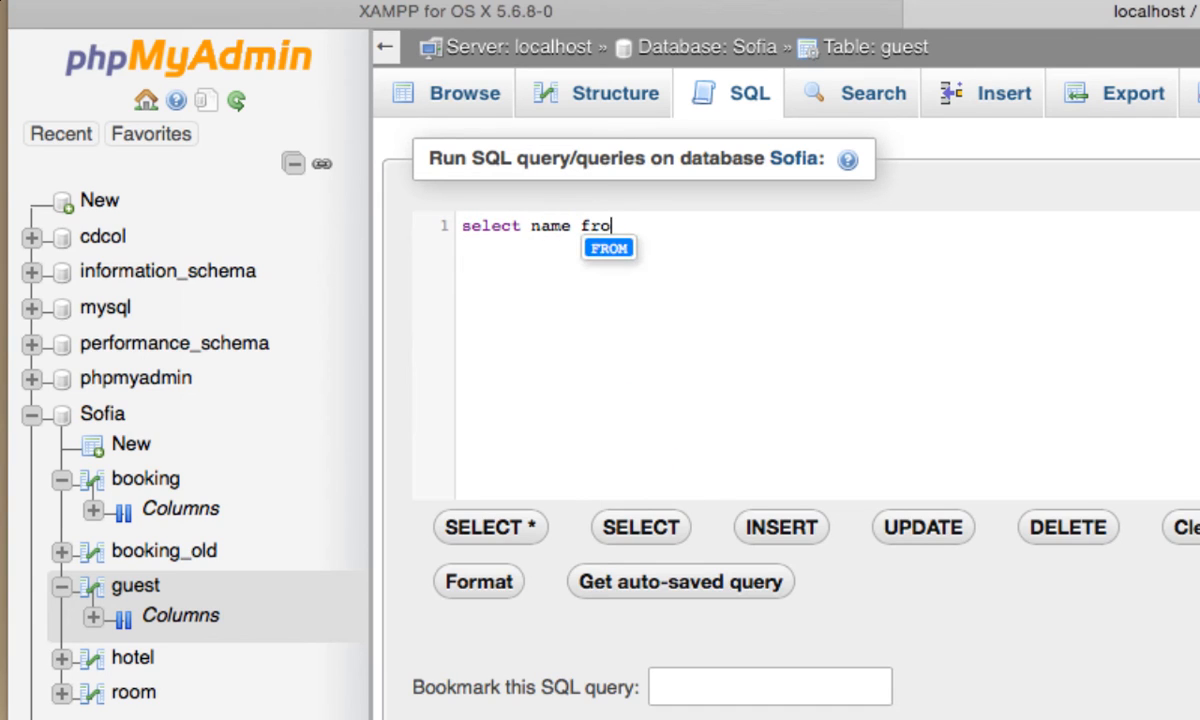
pyautogui.write('m guest')
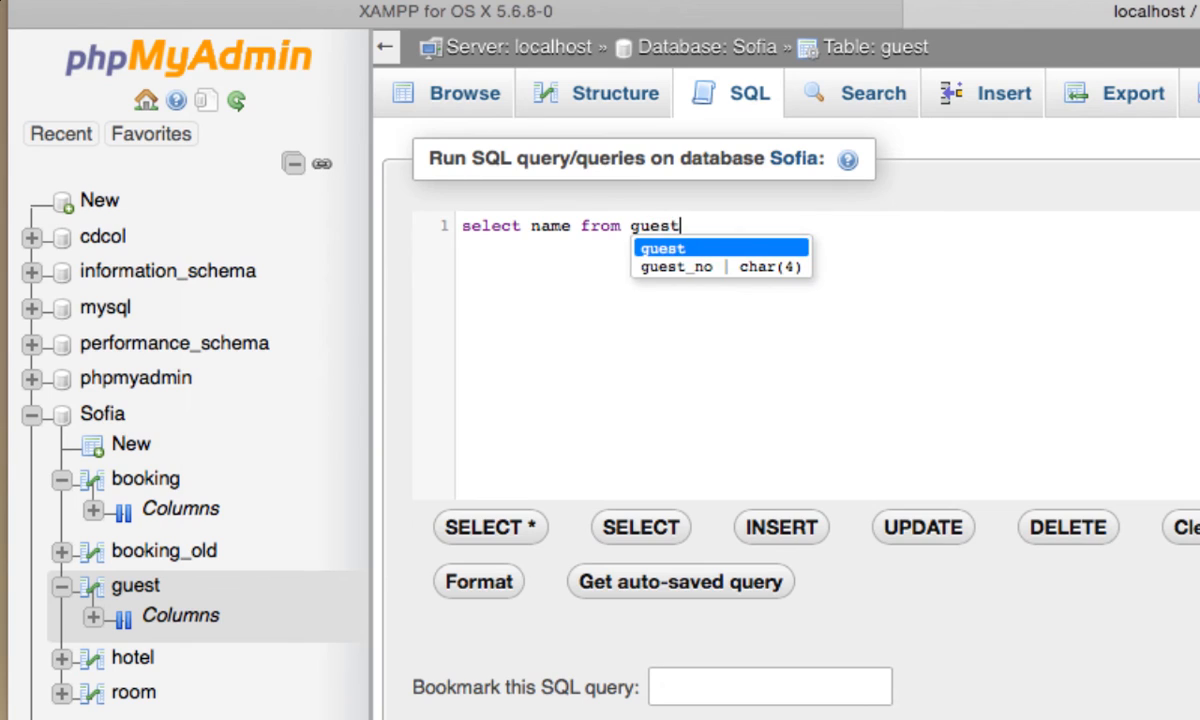
pyautogui.write(';')
pyautogui.press('Return')
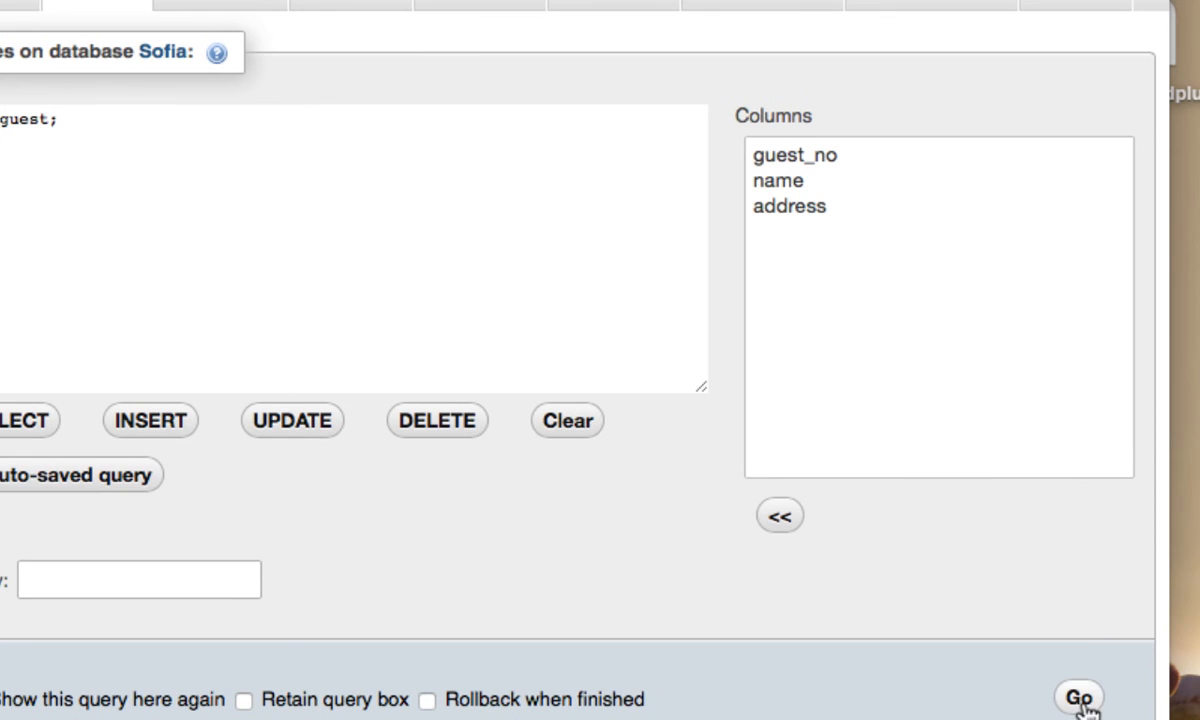
pyautogui.click(1079, 700)
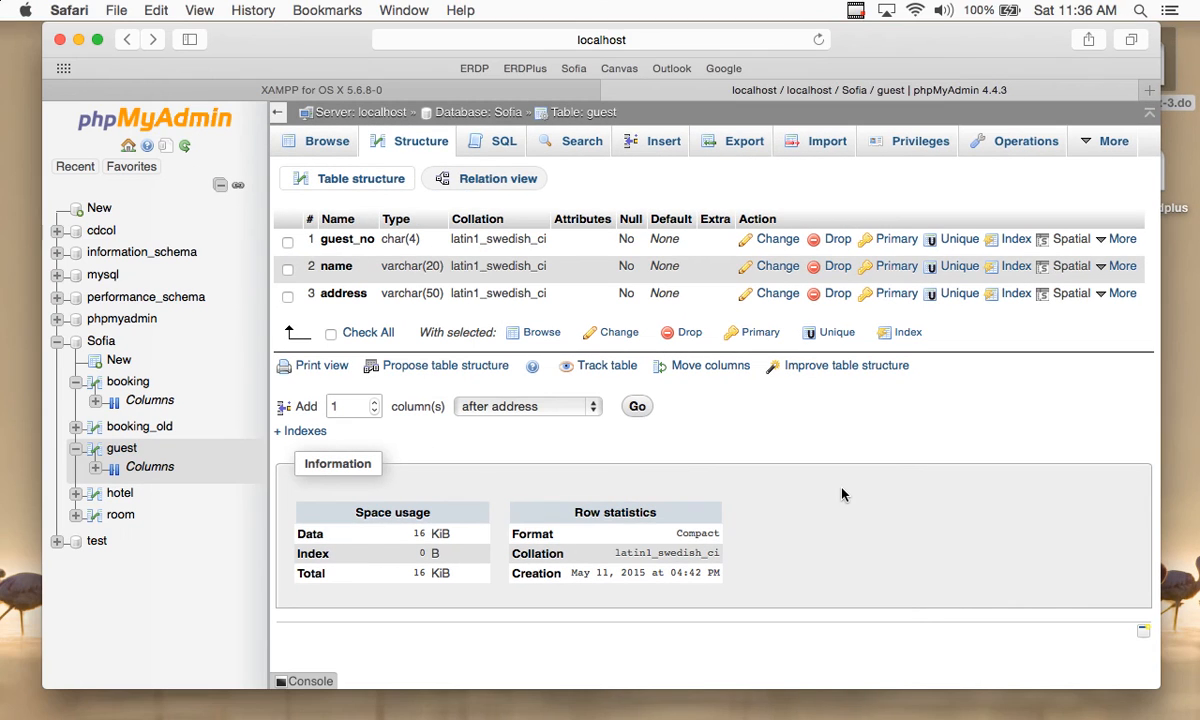
# Reopen the SQL editor, replace the default query with "select name from guests;" and run it.
pyautogui.click(477, 145)
pyautogui.click(518, 222)
pyautogui.press('BackSpace')
pyautogui.press('BackSpace')
pyautogui.press('BackSpace')
pyautogui.press('BackSpace')
pyautogui.press('BackSpace')
pyautogui.press('BackSpace')
pyautogui.press('BackSpace')
pyautogui.press('BackSpace')
pyautogui.press('BackSpace')
pyautogui.press('BackSpace')
pyautogui.press('BackSpace')
pyautogui.press('BackSpace')
pyautogui.press('BackSpace')
pyautogui.press('BackSpace')
pyautogui.press('BackSpace')
pyautogui.press('BackSpace')
pyautogui.press('BackSpace')
pyautogui.press('BackSpace')
pyautogui.press('BackSpace')
pyautogui.press('BackSpace')
pyautogui.press('BackSpace')
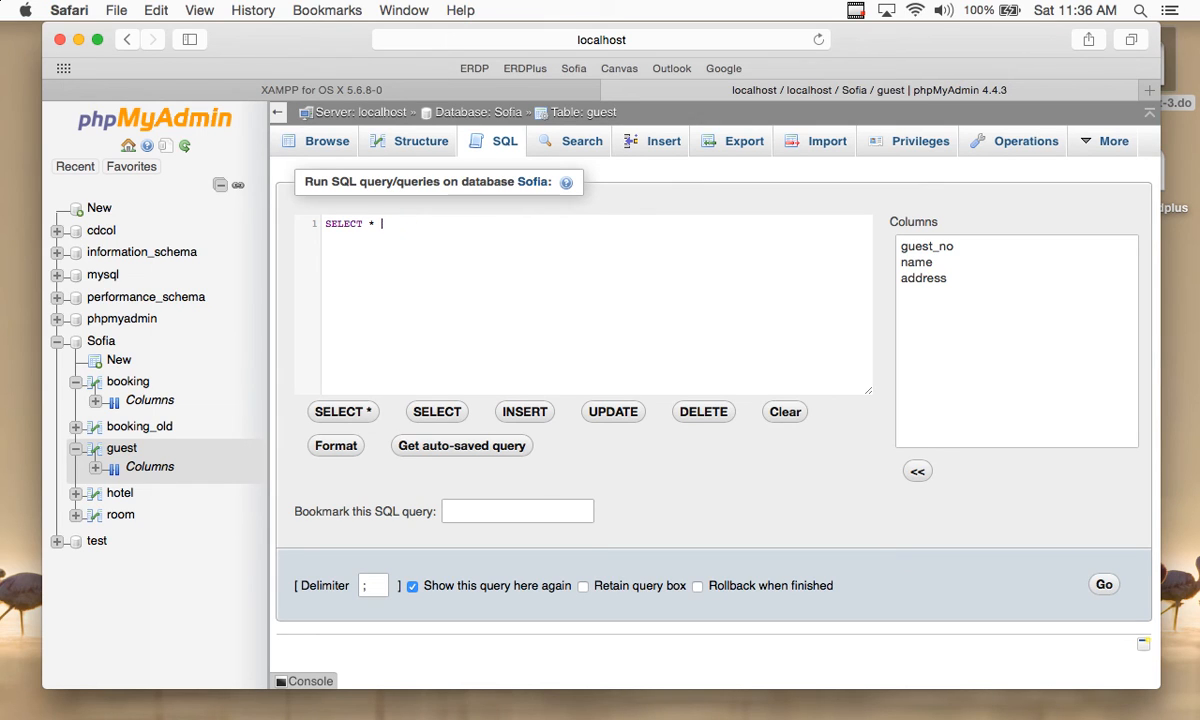
pyautogui.press('BackSpace')
pyautogui.press('BackSpace')
pyautogui.press('BackSpace')
pyautogui.write('select ')
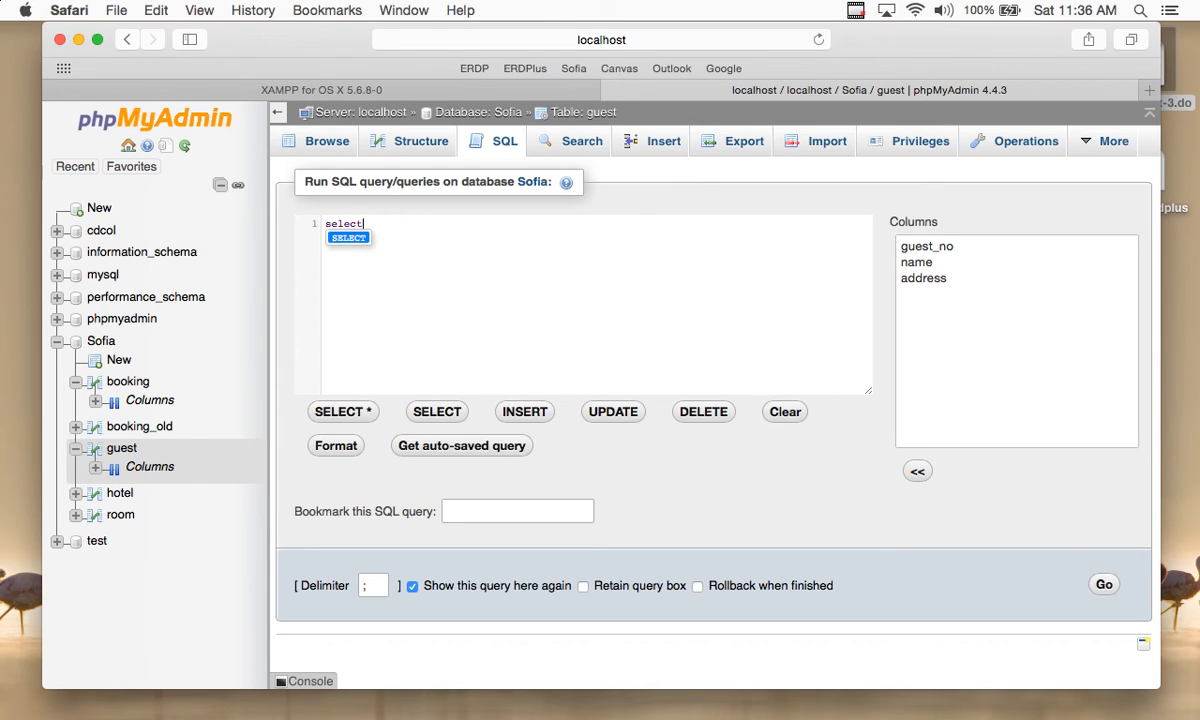
pyautogui.write('name from guies')
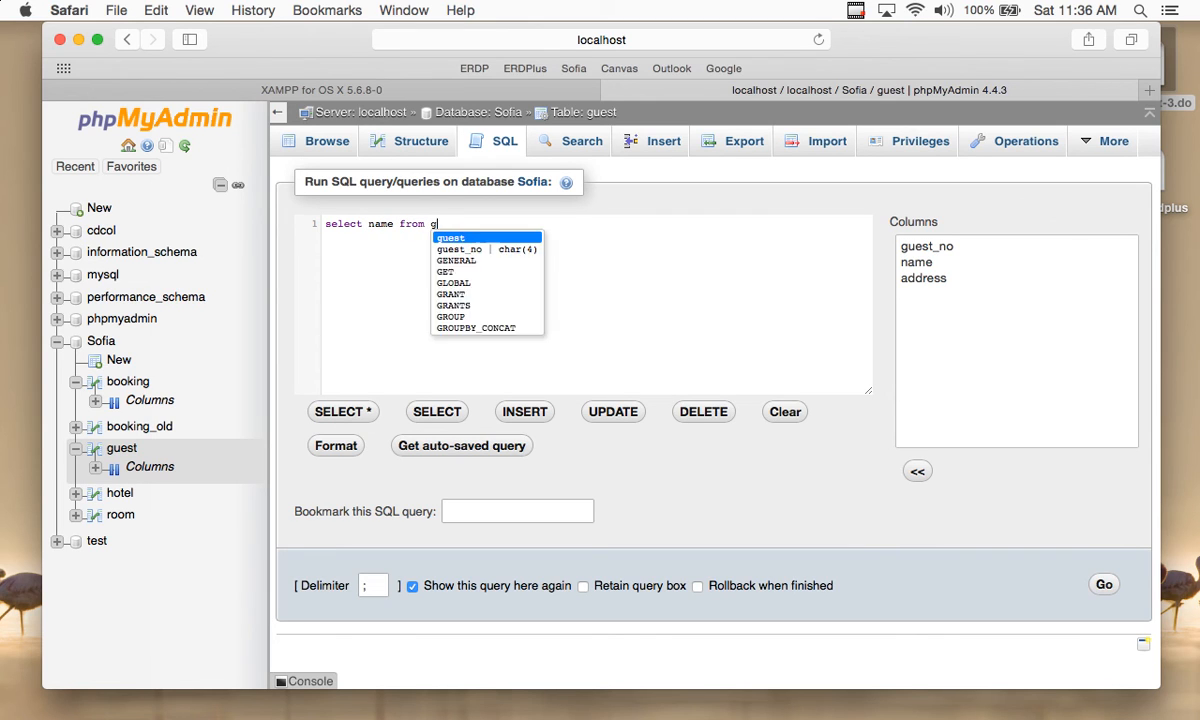
pyautogui.press('BackSpace')
pyautogui.press('BackSpace')
pyautogui.press('BackSpace')
pyautogui.write('ests')
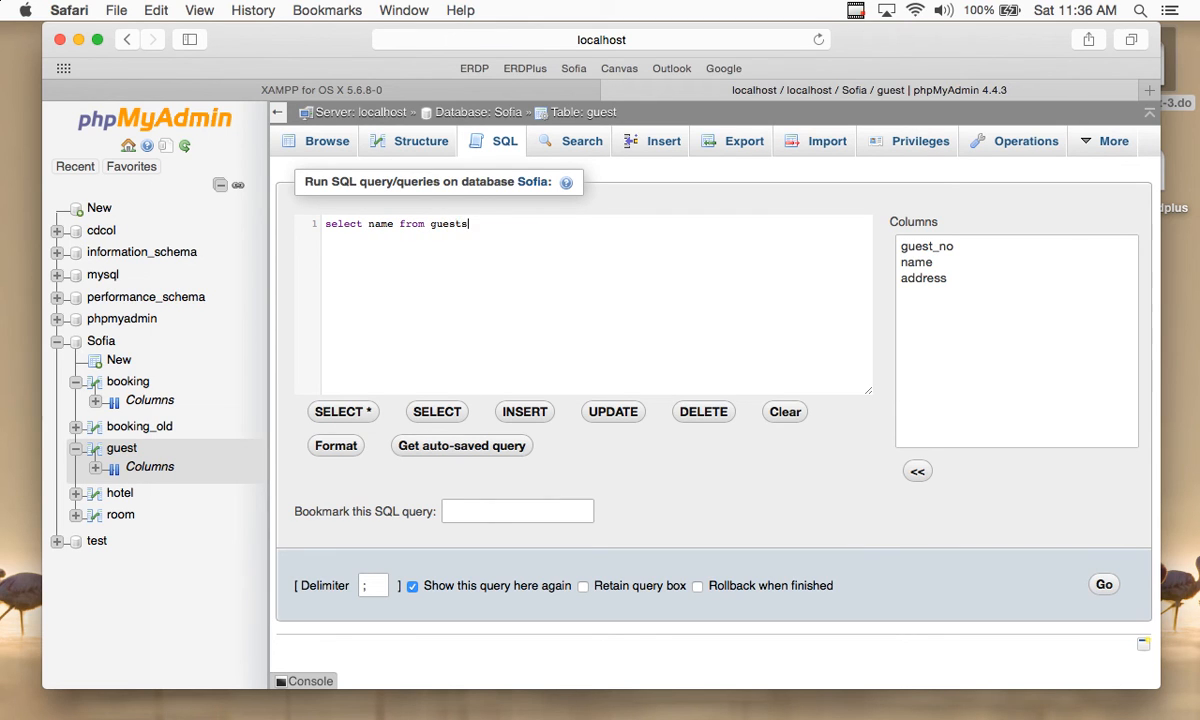
pyautogui.write(';')
pyautogui.press('Return')
pyautogui.click(1103, 587)
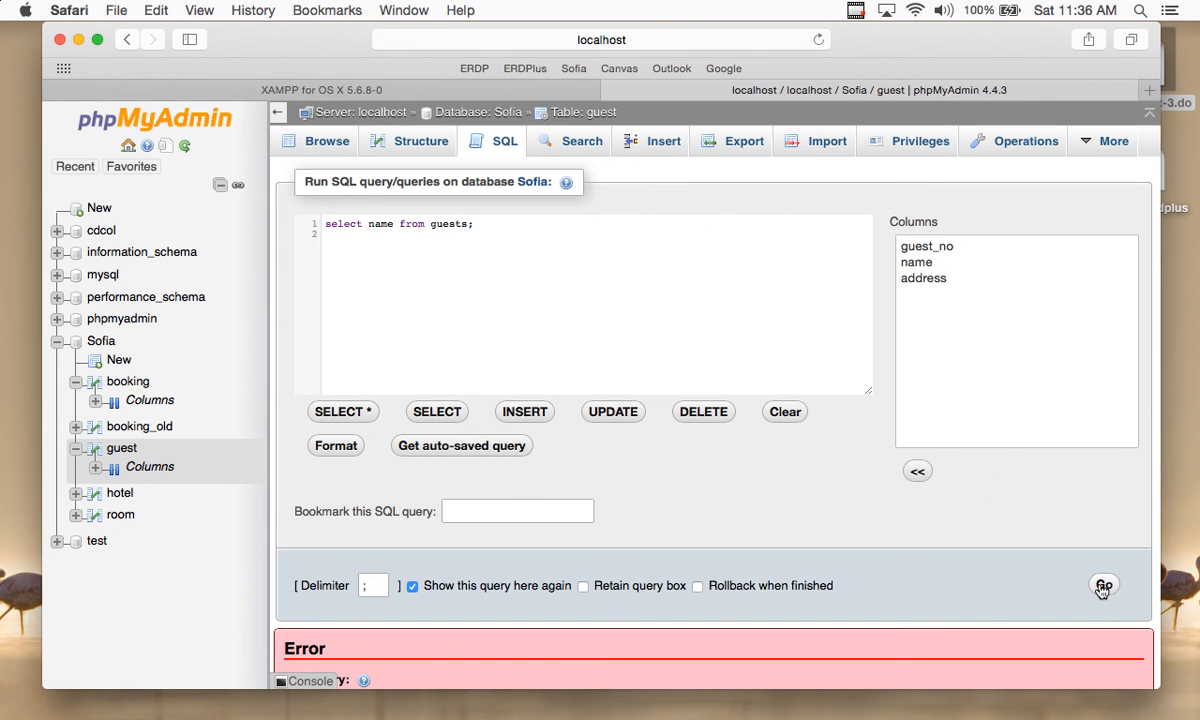
# Read the SQL error details, correct the query to "select name from guest;" and rerun it.
pyautogui.scroll(-2, 755, 420)
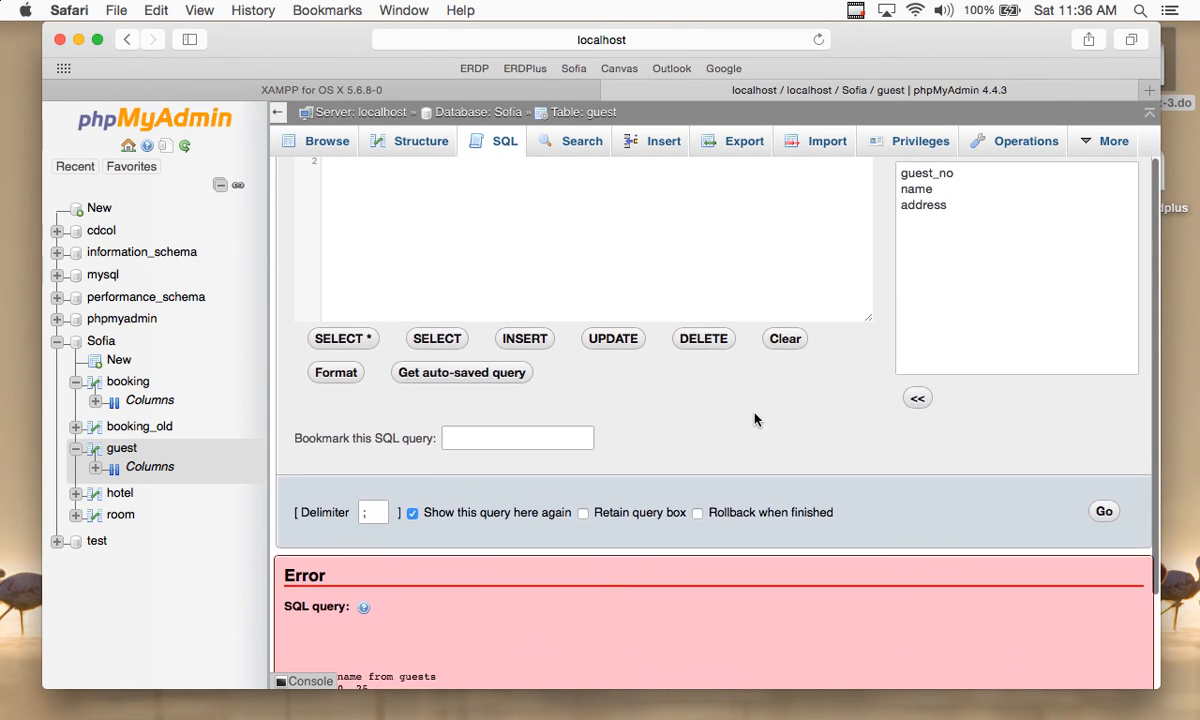
pyautogui.scroll(-3, 755, 420)
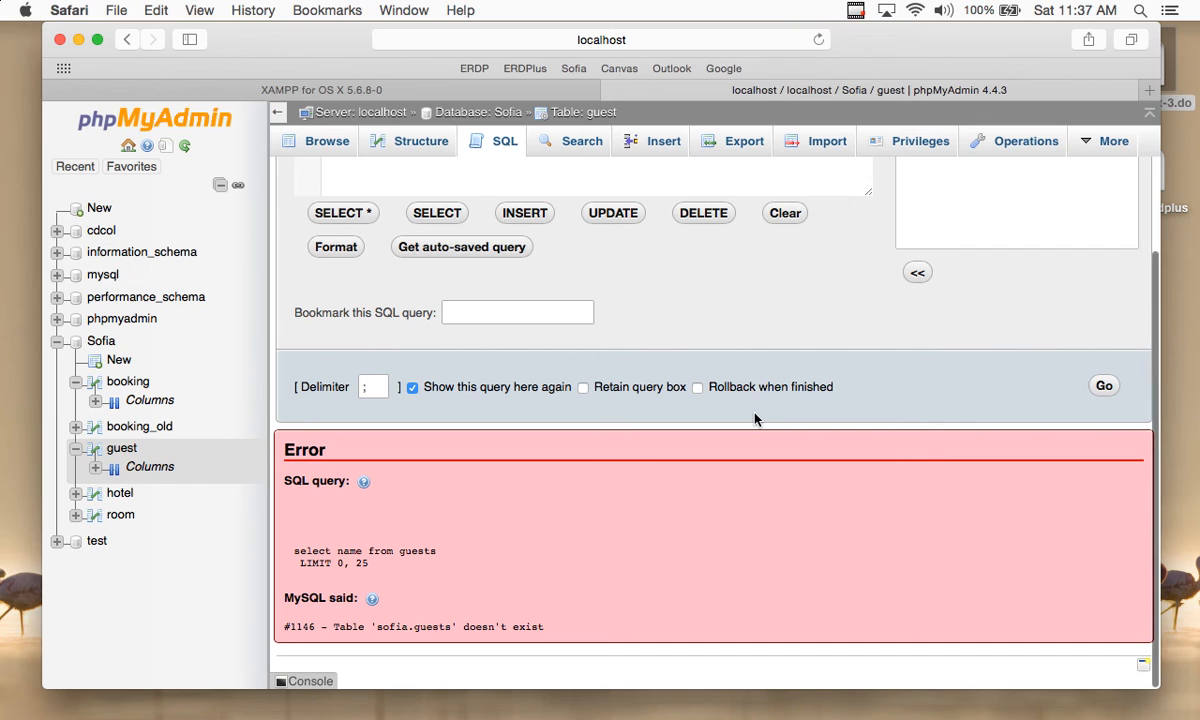
pyautogui.scroll(5, 755, 418)
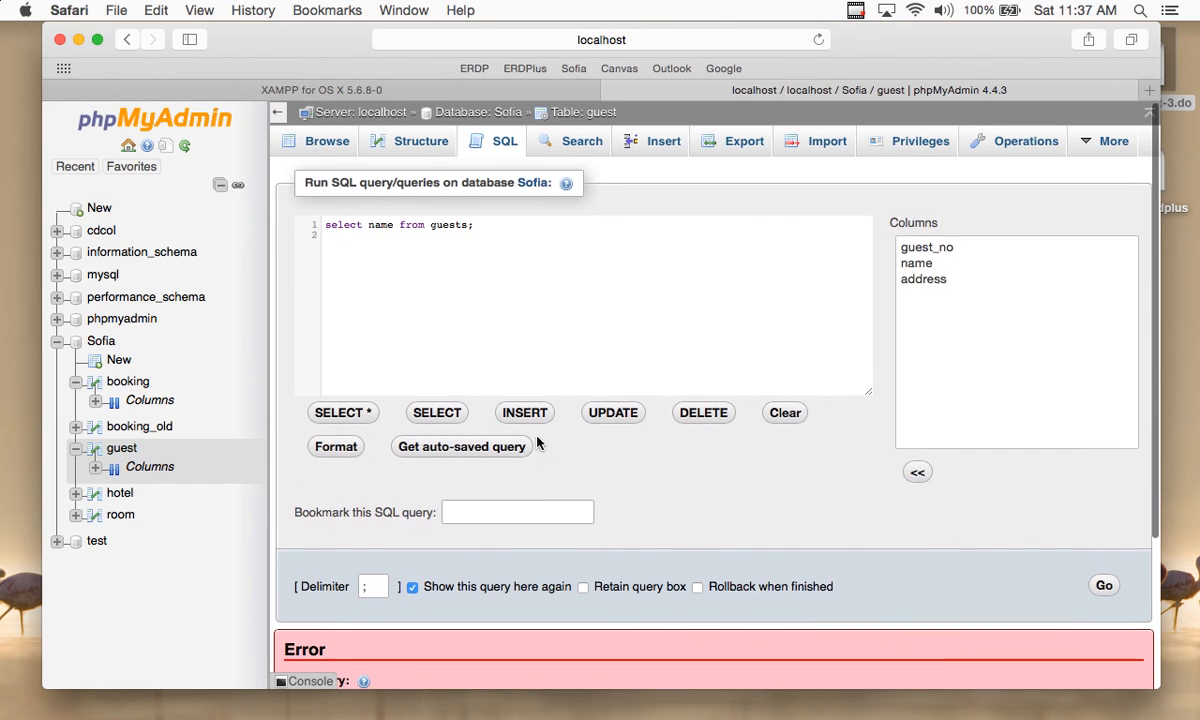
pyautogui.click(466, 224)
pyautogui.press('BackSpace')
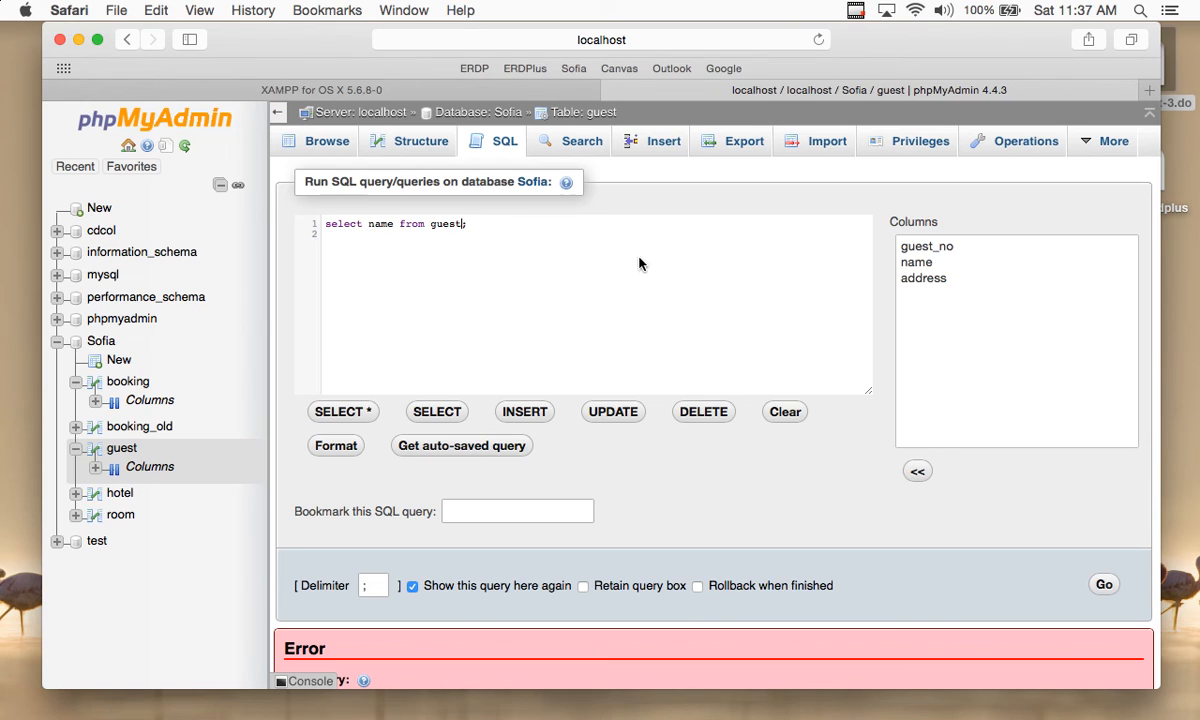
pyautogui.click(1100, 586)
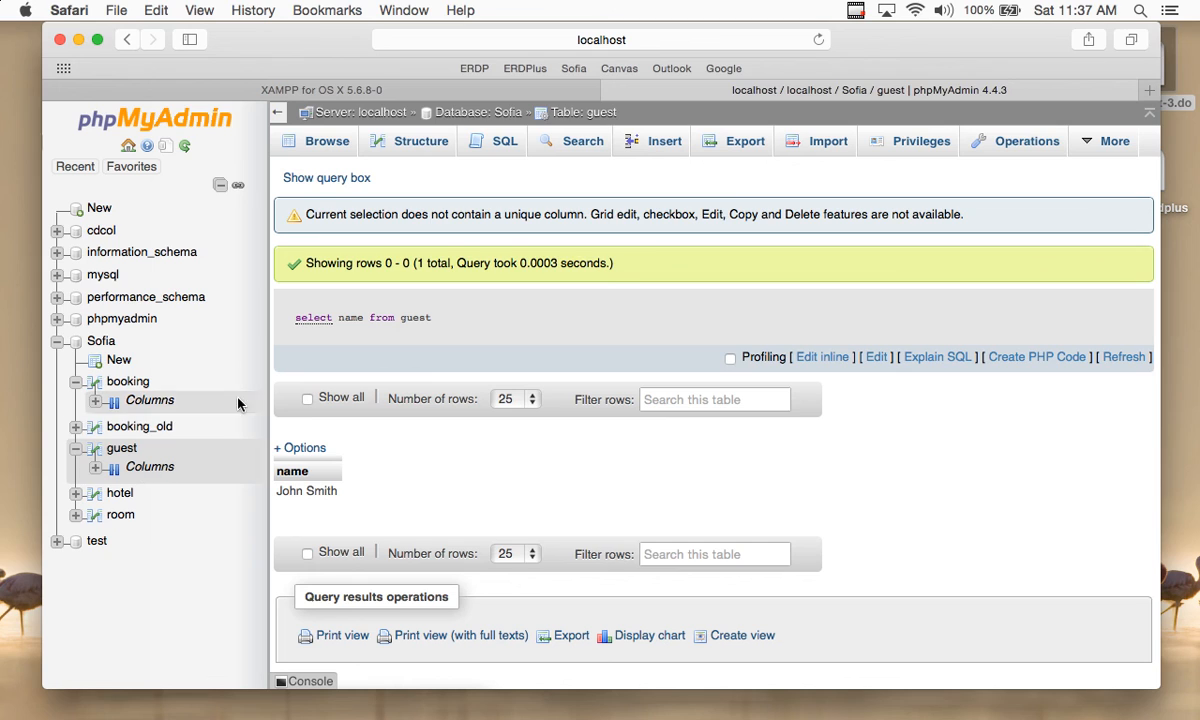
# Run the default query SELECT * FROM `guest` WHERE 1 and review the result page.
pyautogui.click(500, 148)
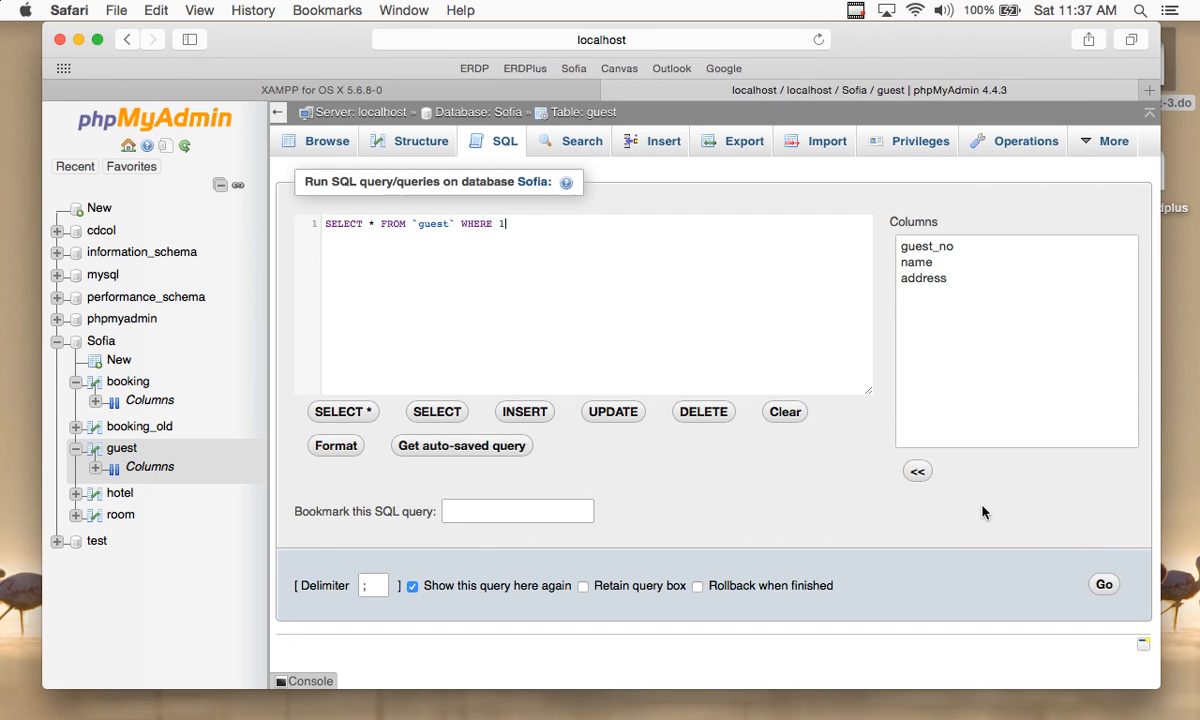
pyautogui.click(1118, 585)
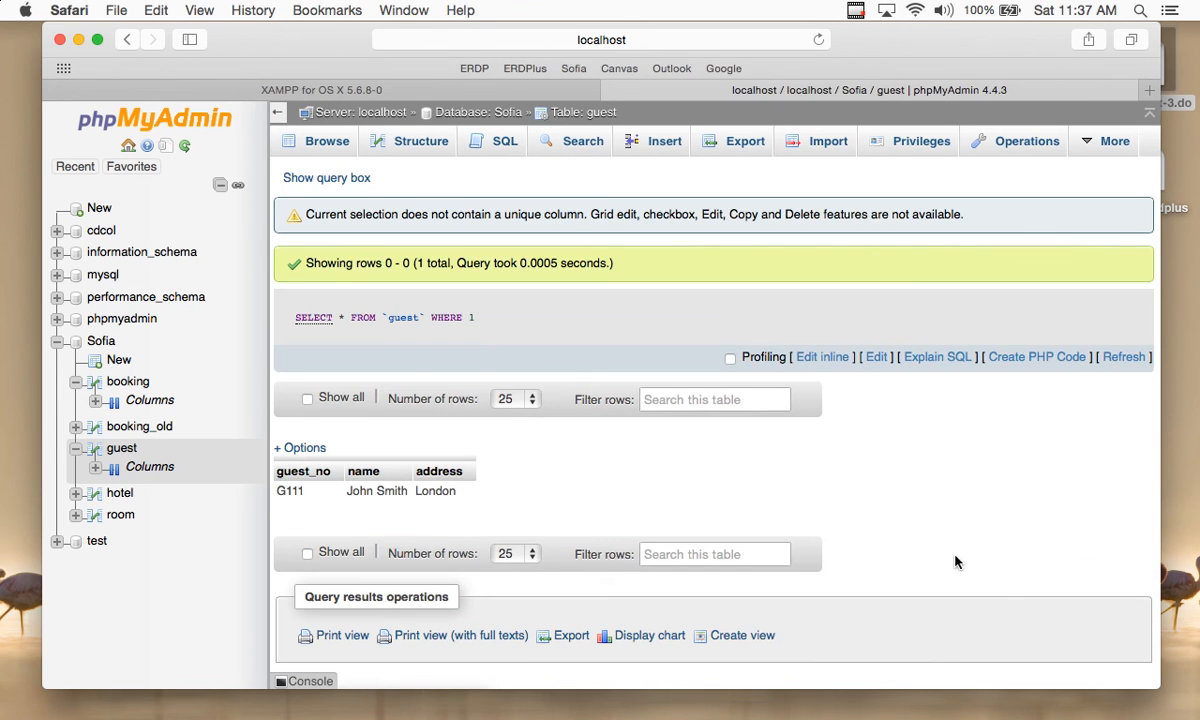
pyautogui.scroll(-1, 820, 537)
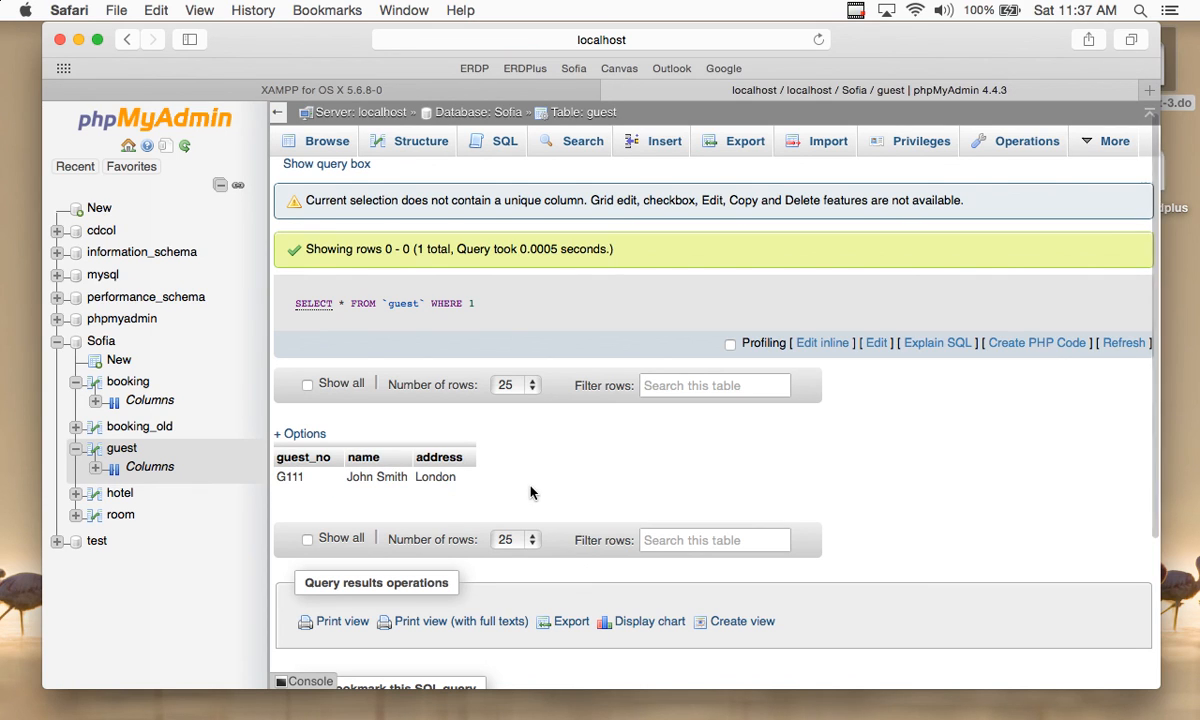
pyautogui.scroll(1, 530, 492)
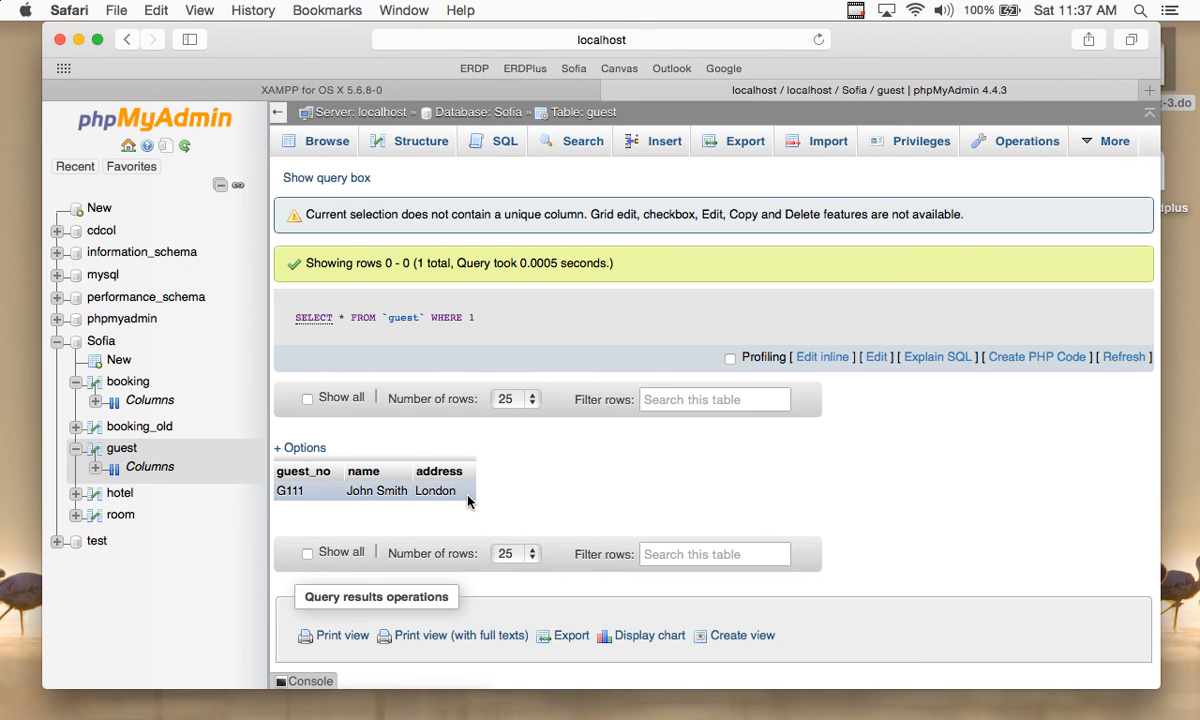
pyautogui.scroll(-1, 534, 447)
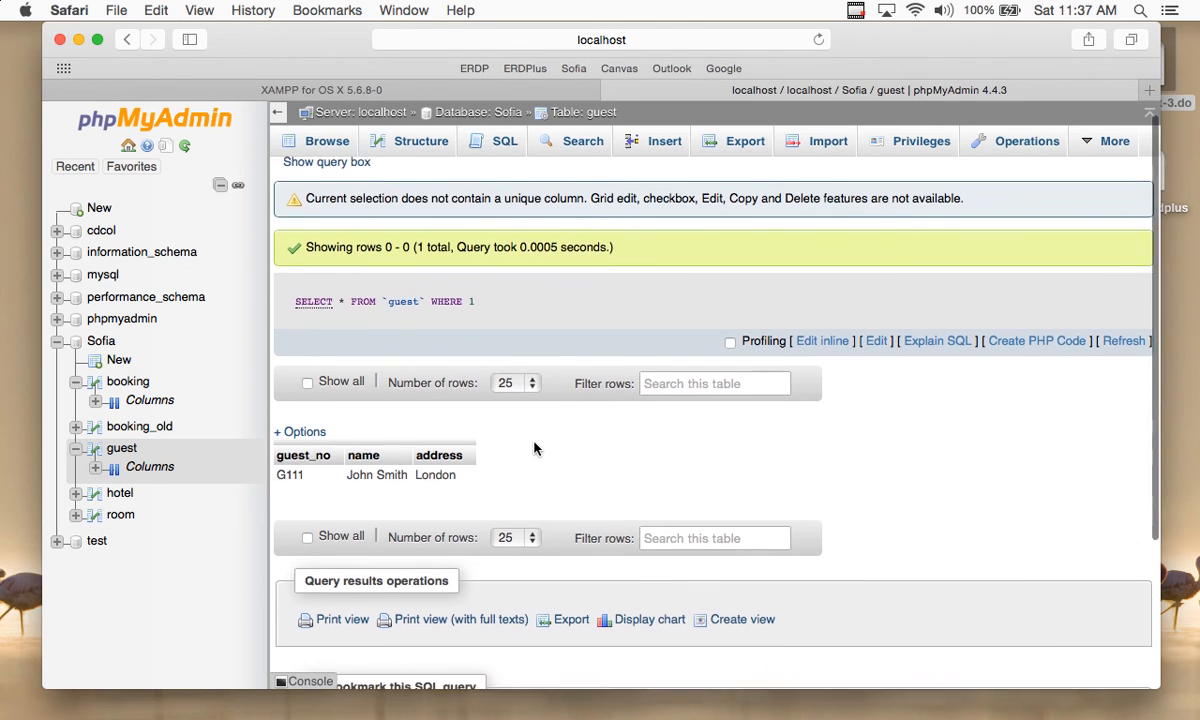
pyautogui.scroll(1, 534, 447)
pyautogui.scroll(-2, 534, 447)
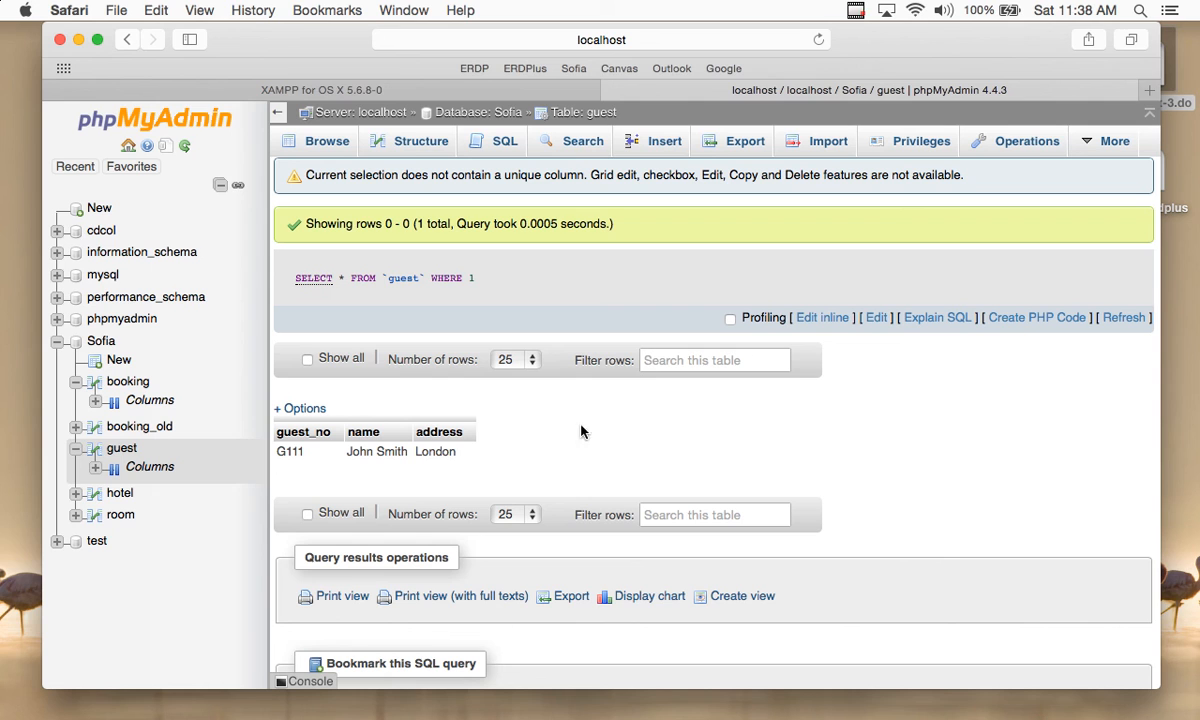
pyautogui.scroll(-8, 586, 453)
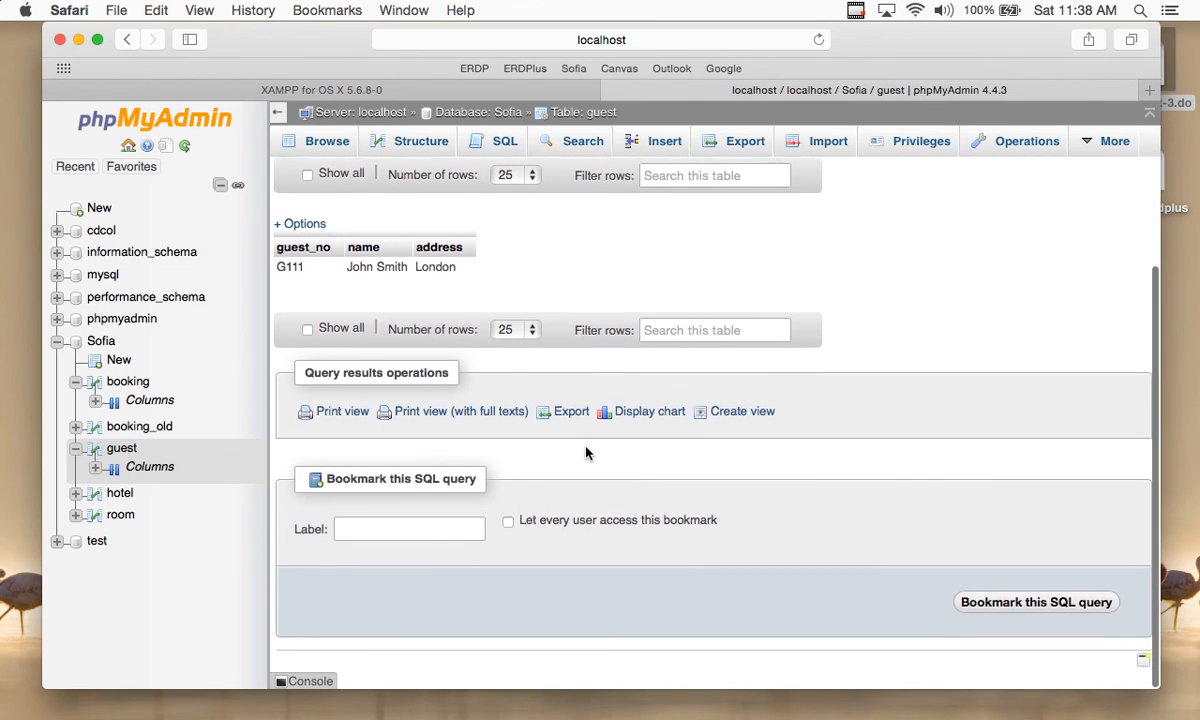
pyautogui.scroll(10, 586, 453)
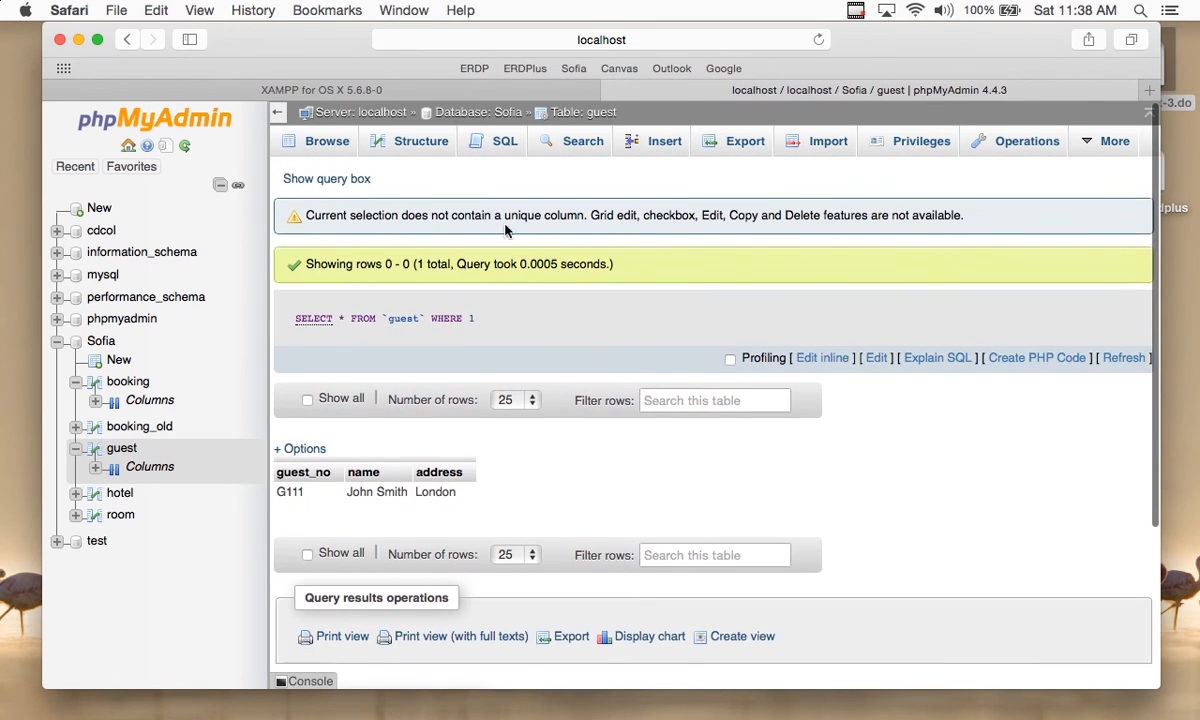
# Close the phpMyAdmin browser window and return to the XAMPP manager.
pyautogui.moveTo(278, 46); pyautogui.dragTo(274, 66)
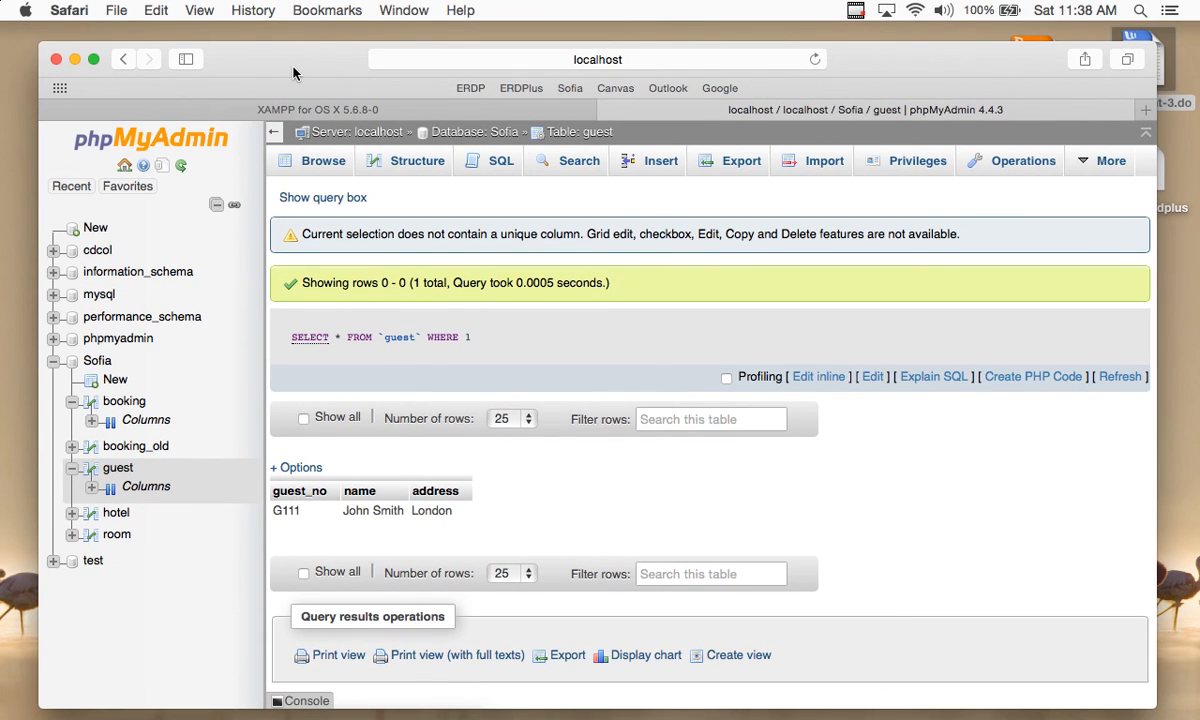
pyautogui.click(56, 60)
pyautogui.click(395, 217)
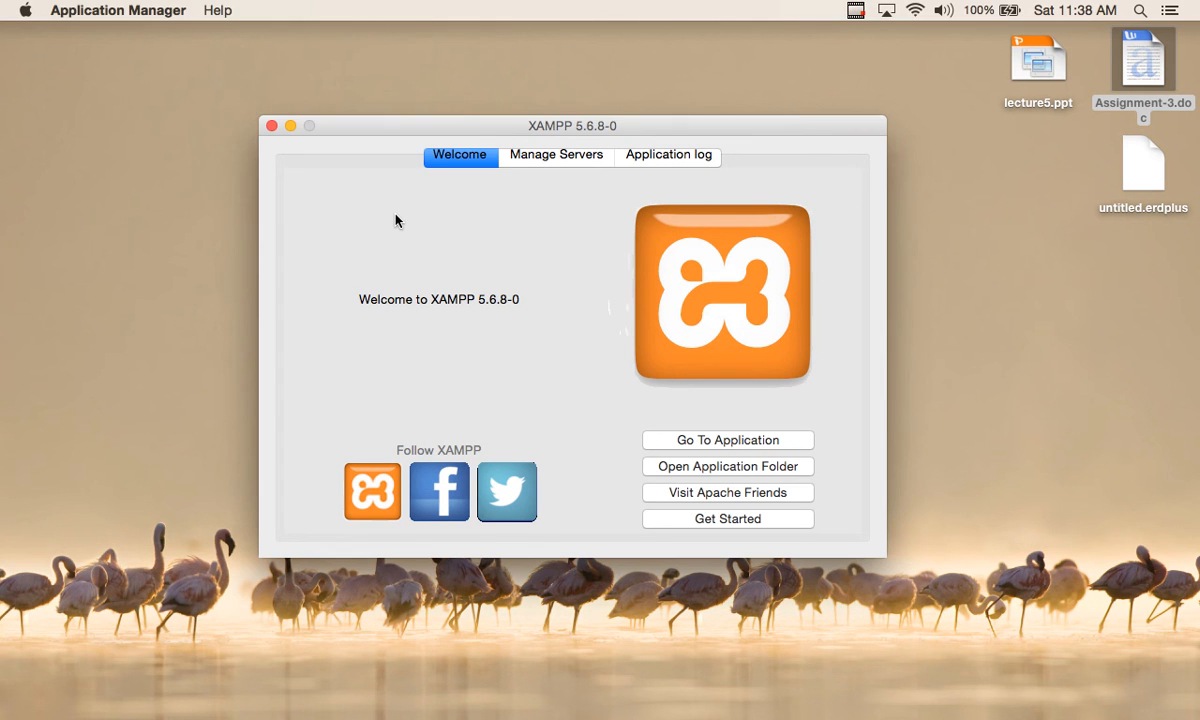